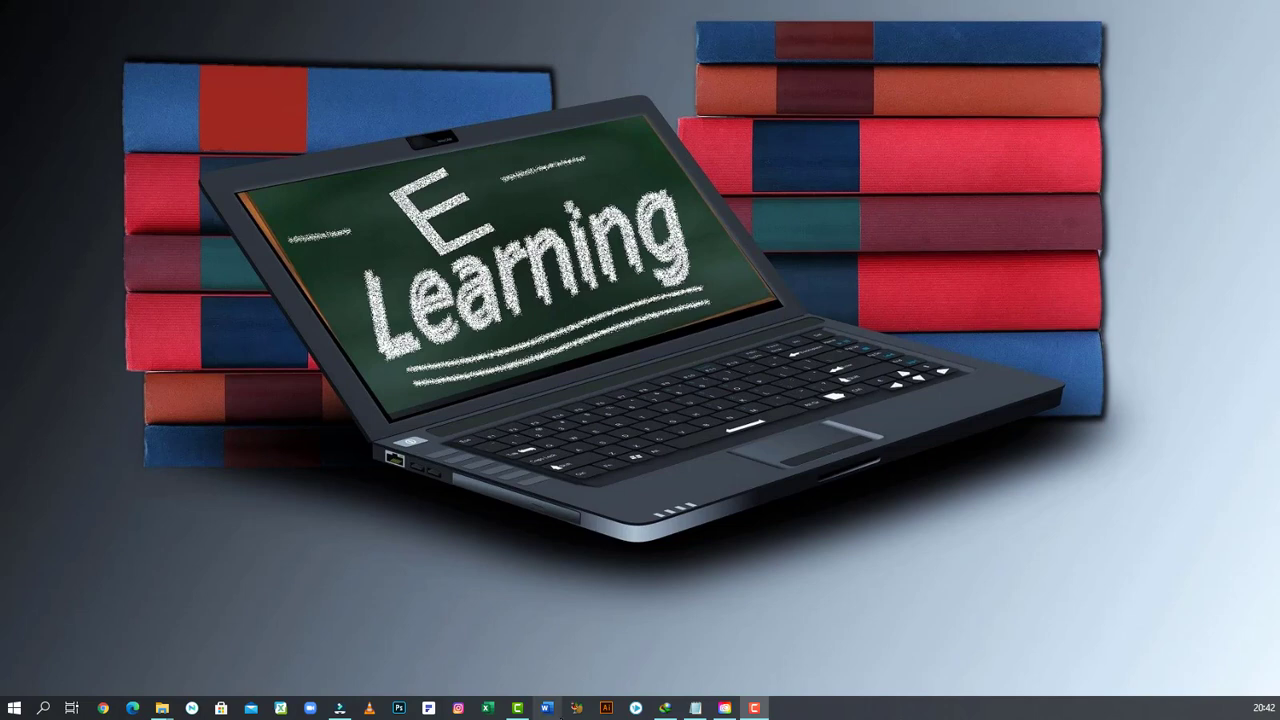
- Launch Word and open a blank document
click(547, 708)
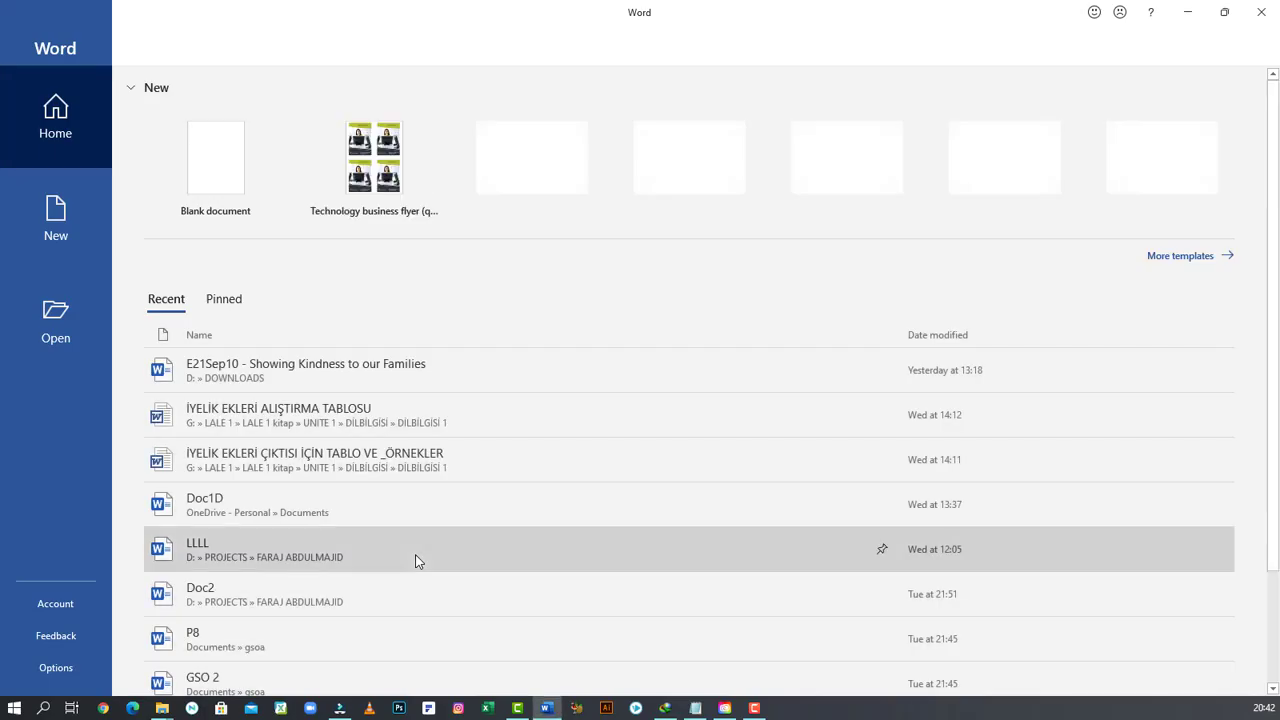
click(222, 181)
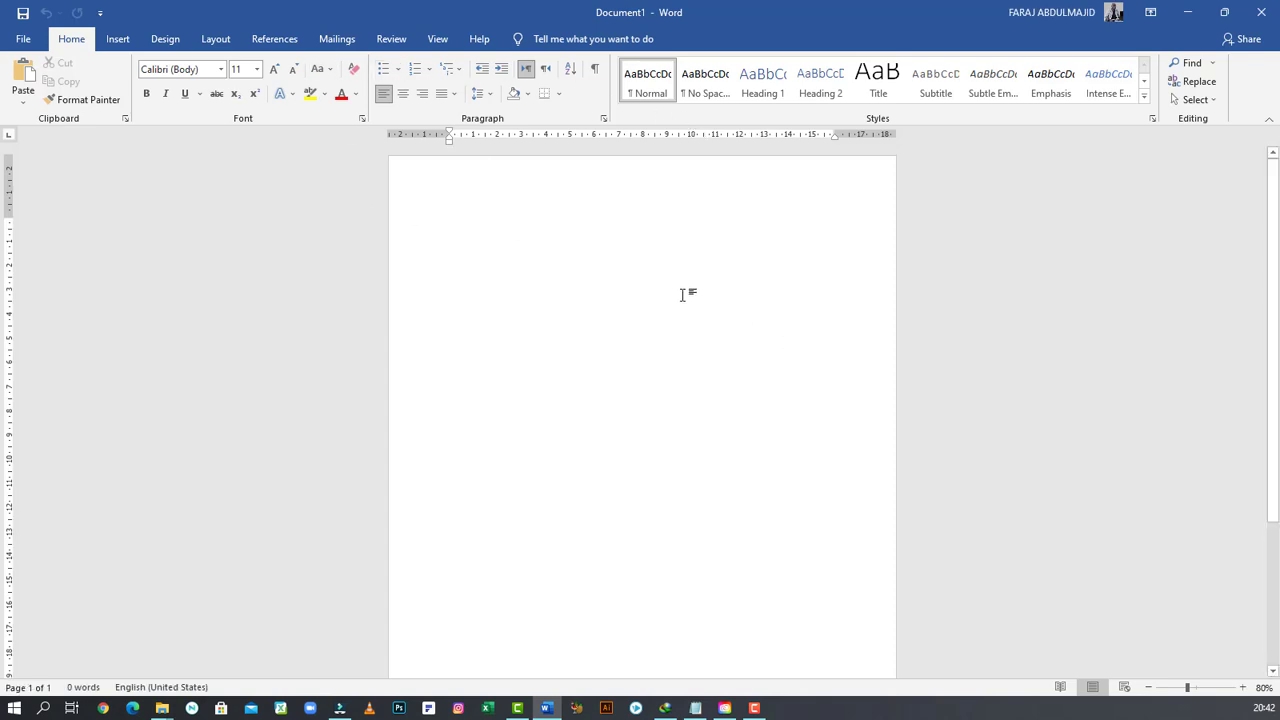
- Search online pictures through Bing Image Search for car
click(124, 41)
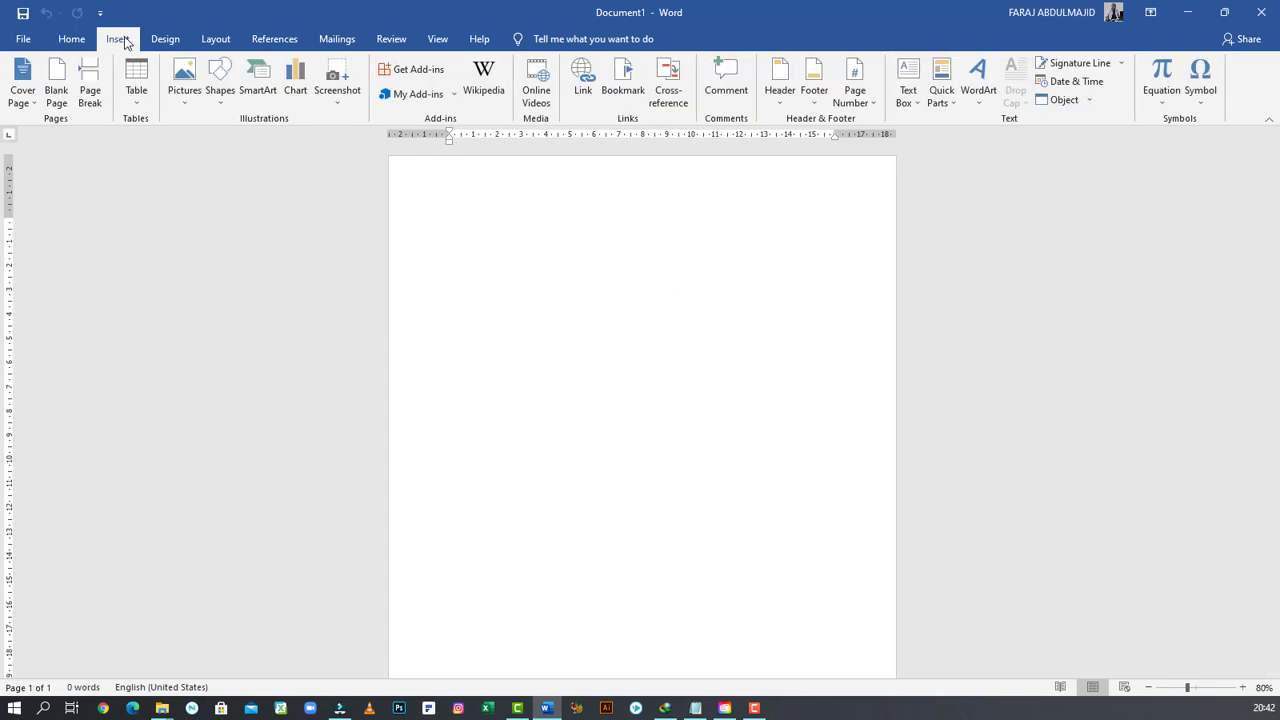
click(187, 96)
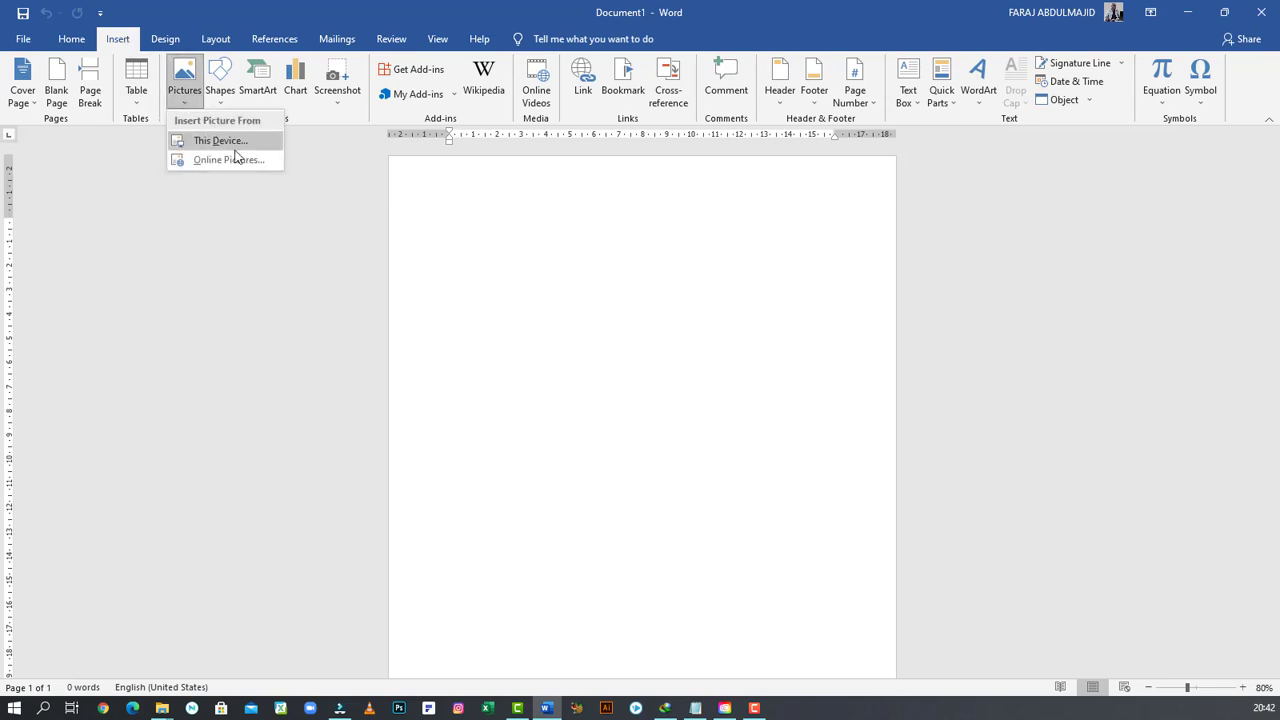
click(237, 159)
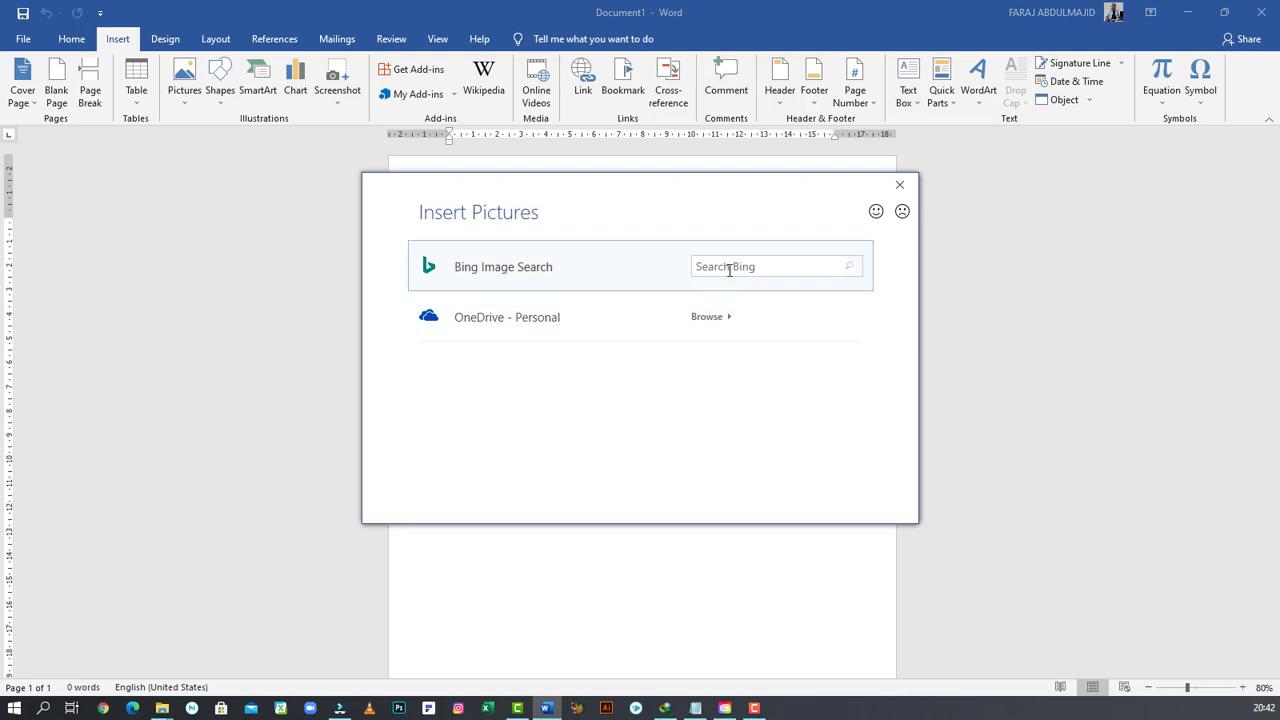
click(729, 269)
text(car)
key(Return)
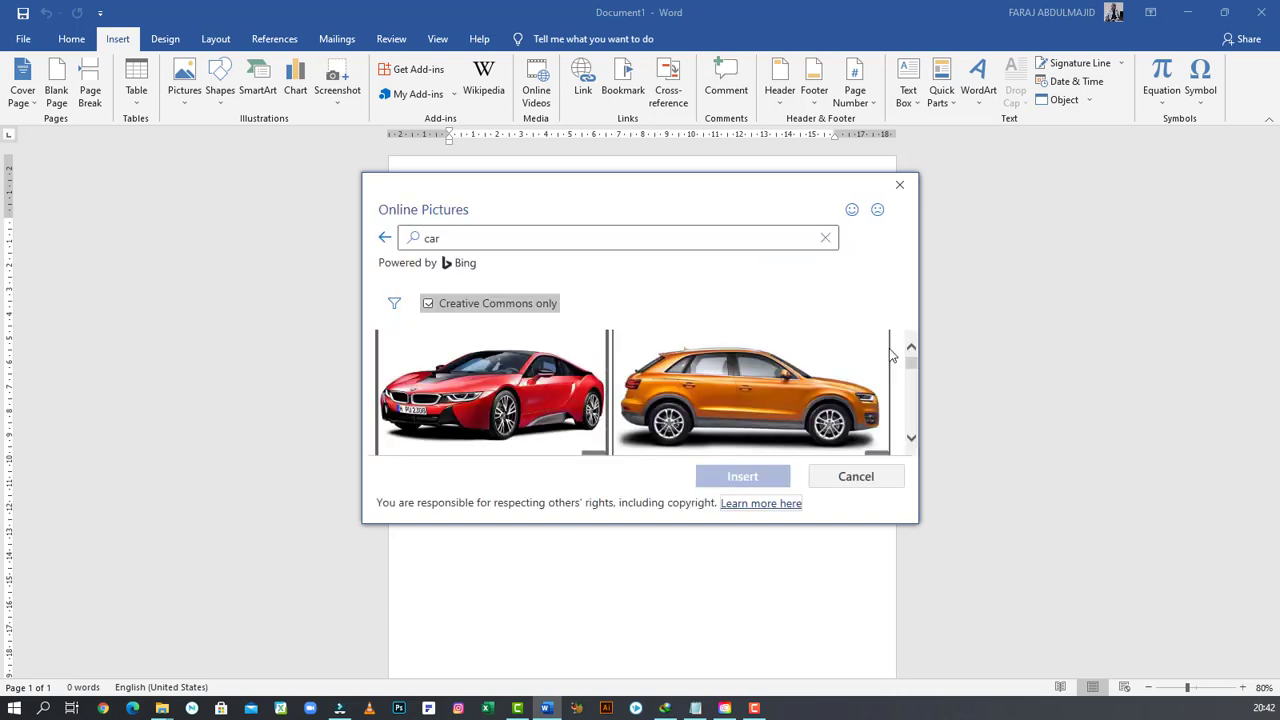
- Insert the red Jaguar sedan photo from the car search results
click(911, 440)
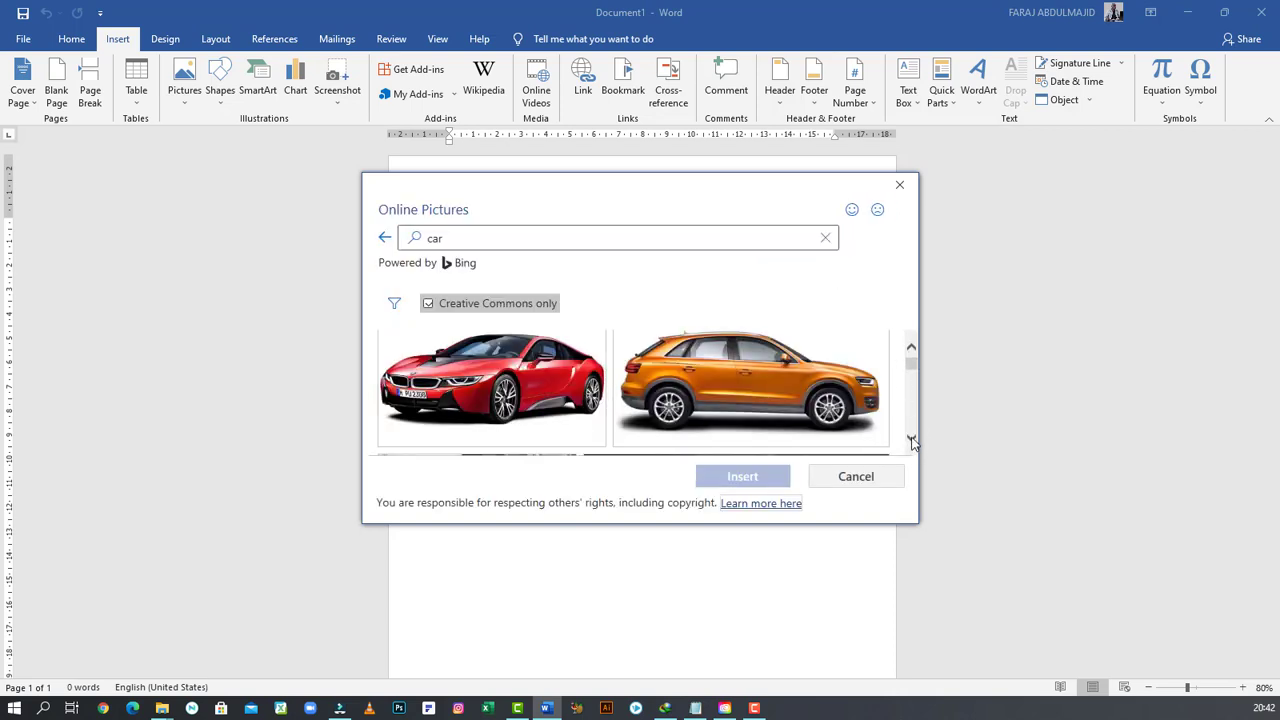
scroll(911, 440, down, 3)
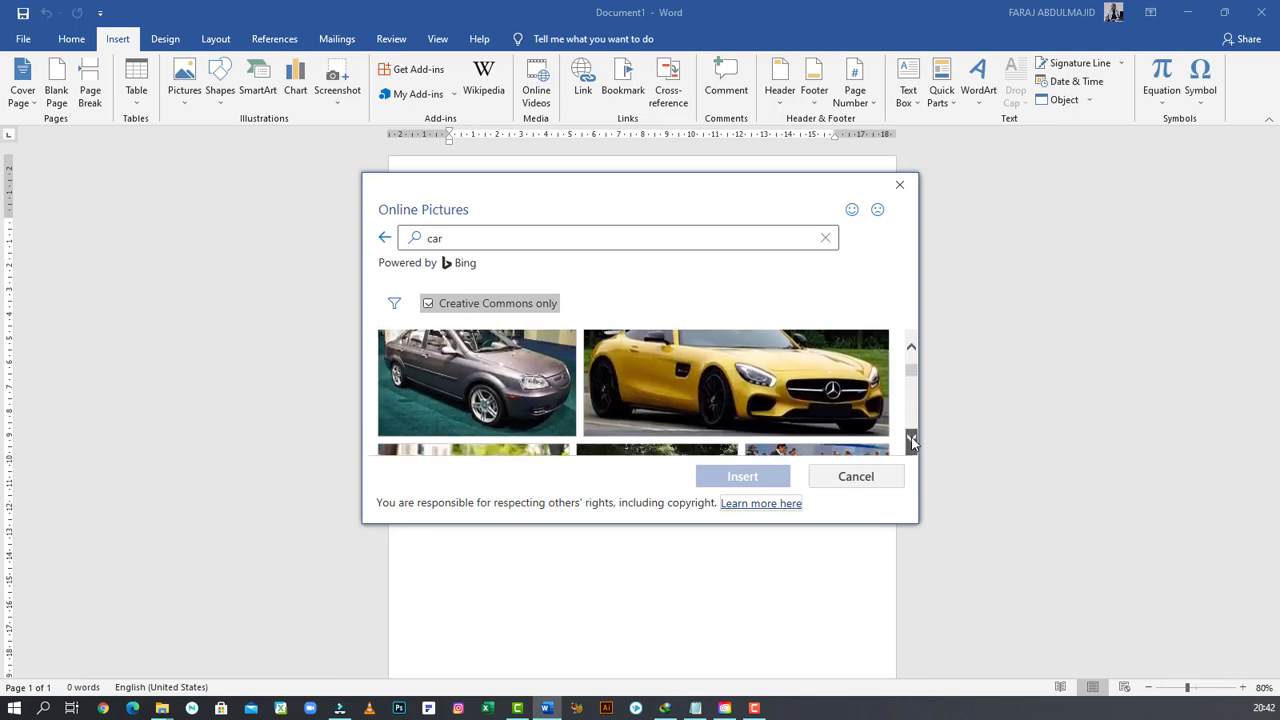
scroll(911, 440, down, 5)
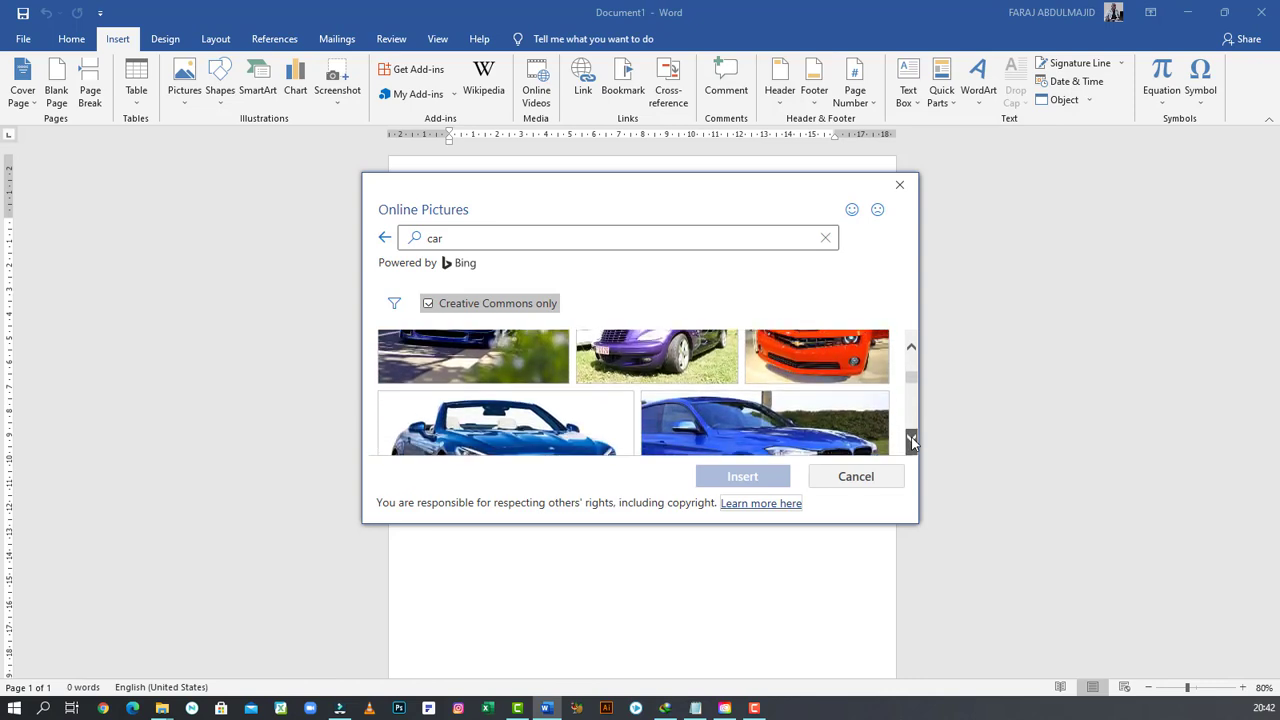
scroll(911, 440, down, 3)
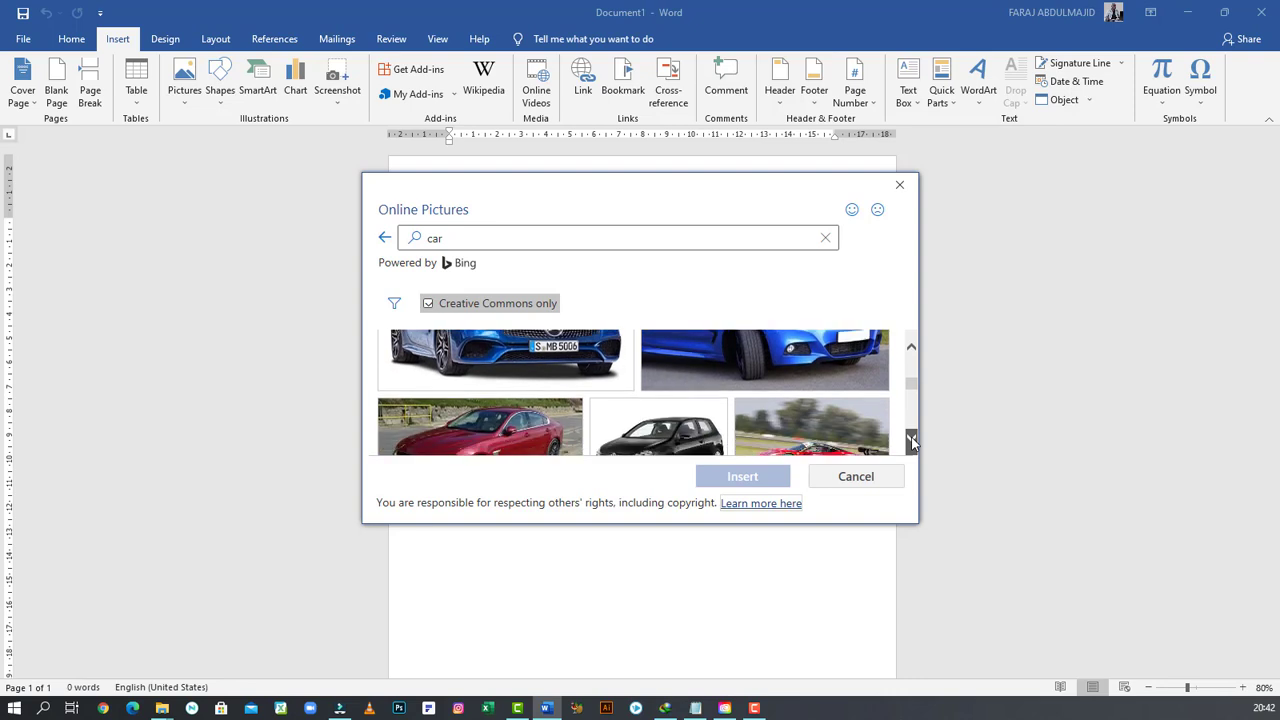
click(468, 398)
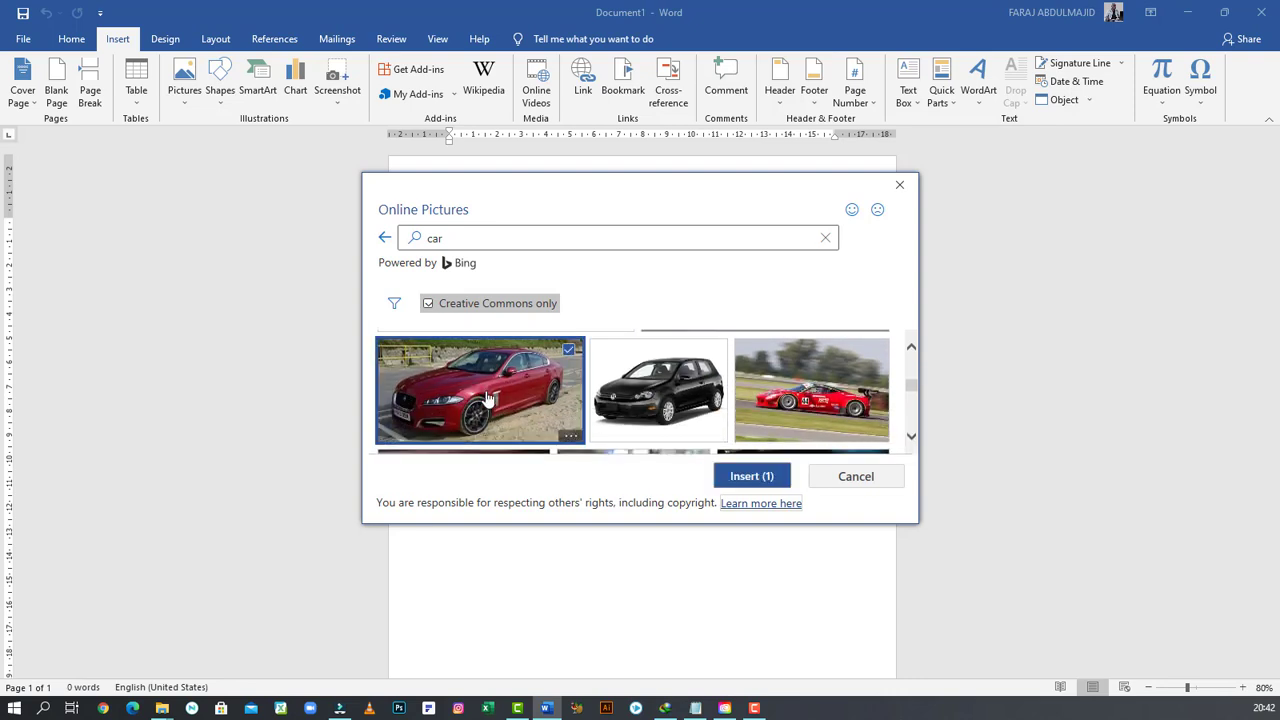
click(745, 476)
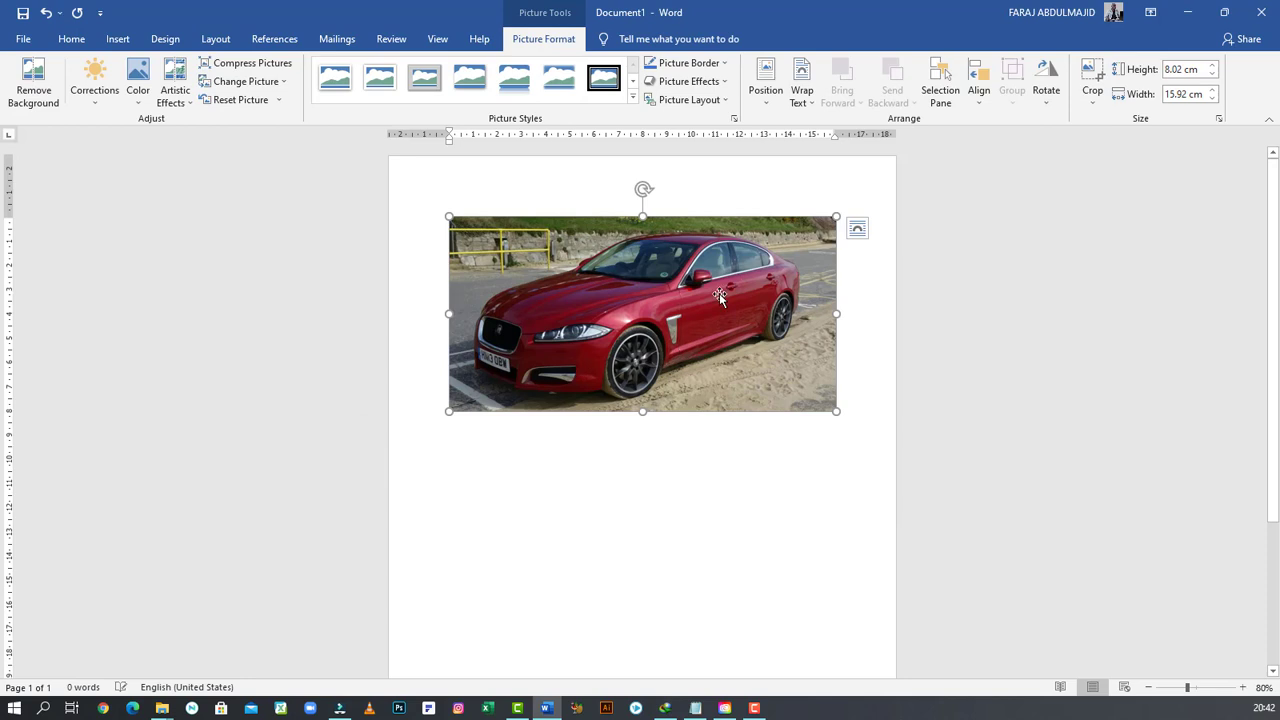
- Set the picture's layout option to In Front of Text
click(857, 228)
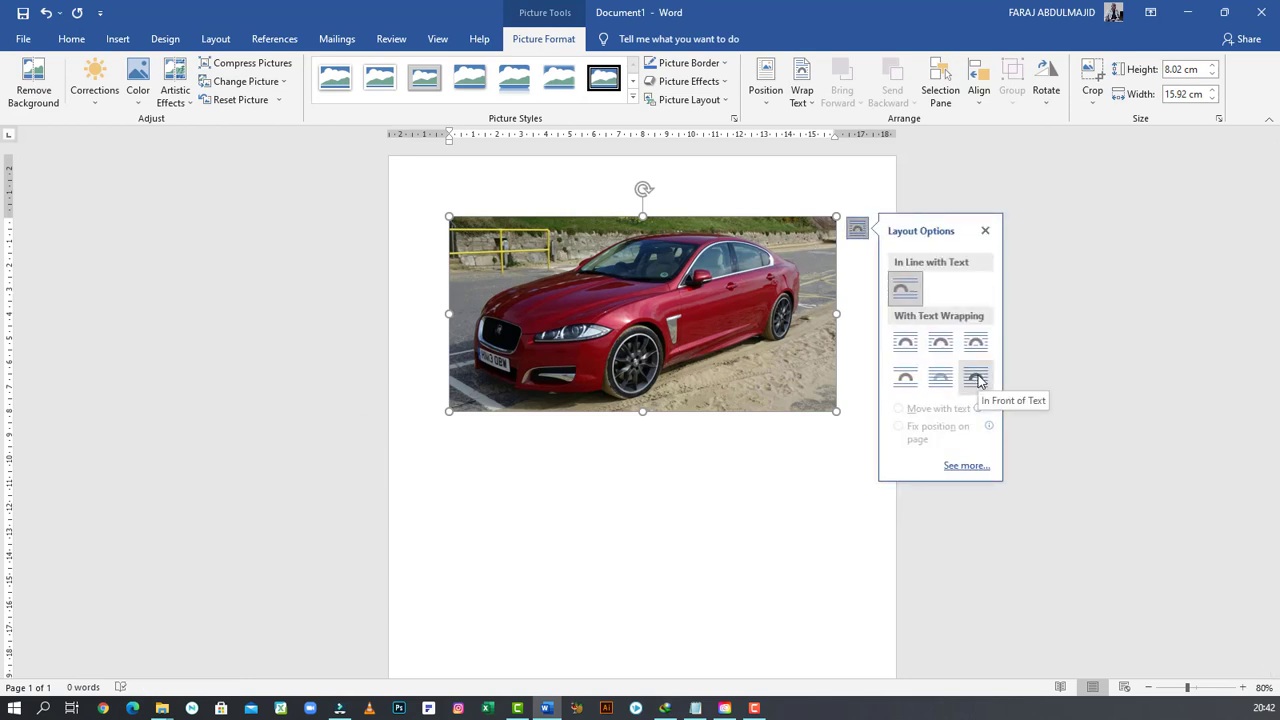
click(977, 378)
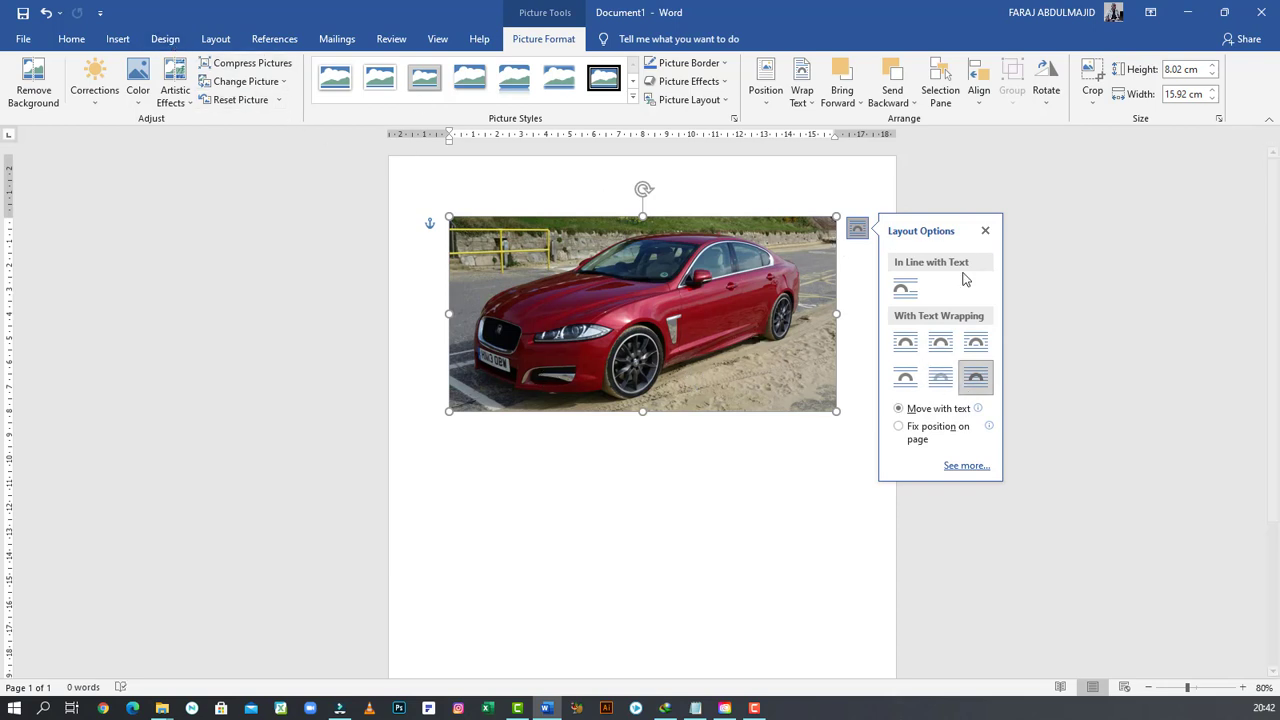
click(985, 231)
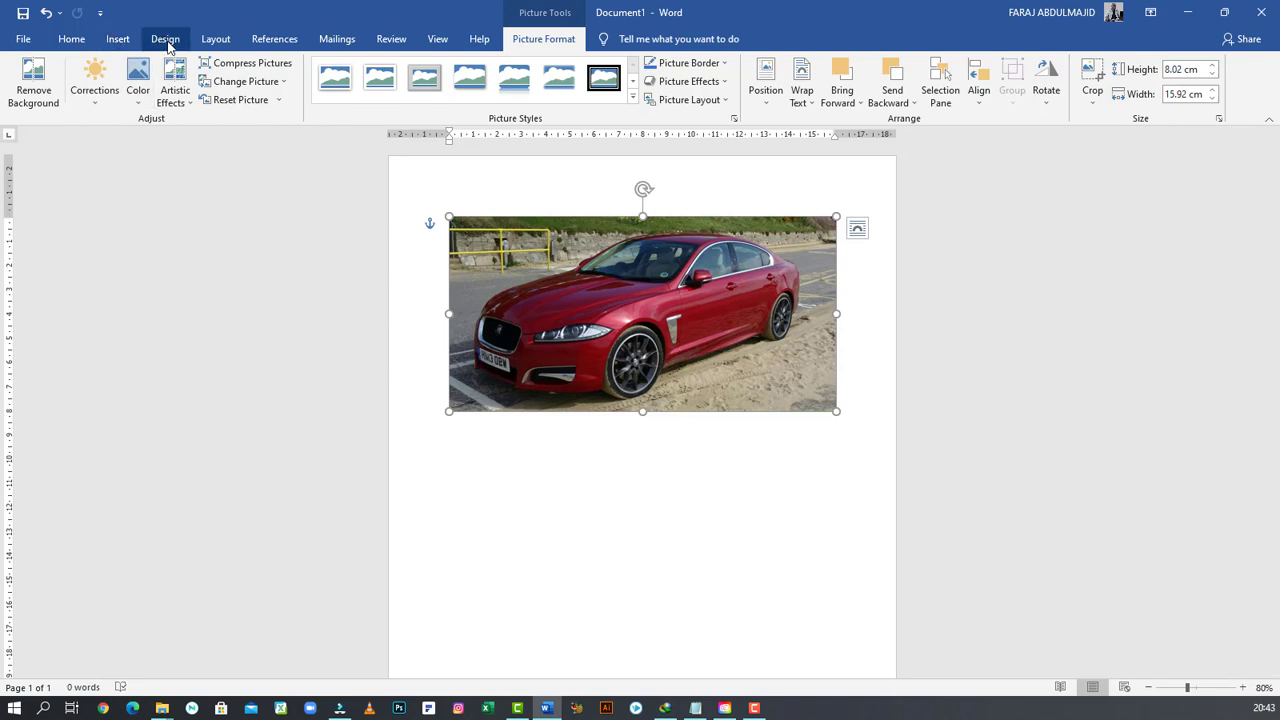
- Change the page orientation to Landscape
click(218, 39)
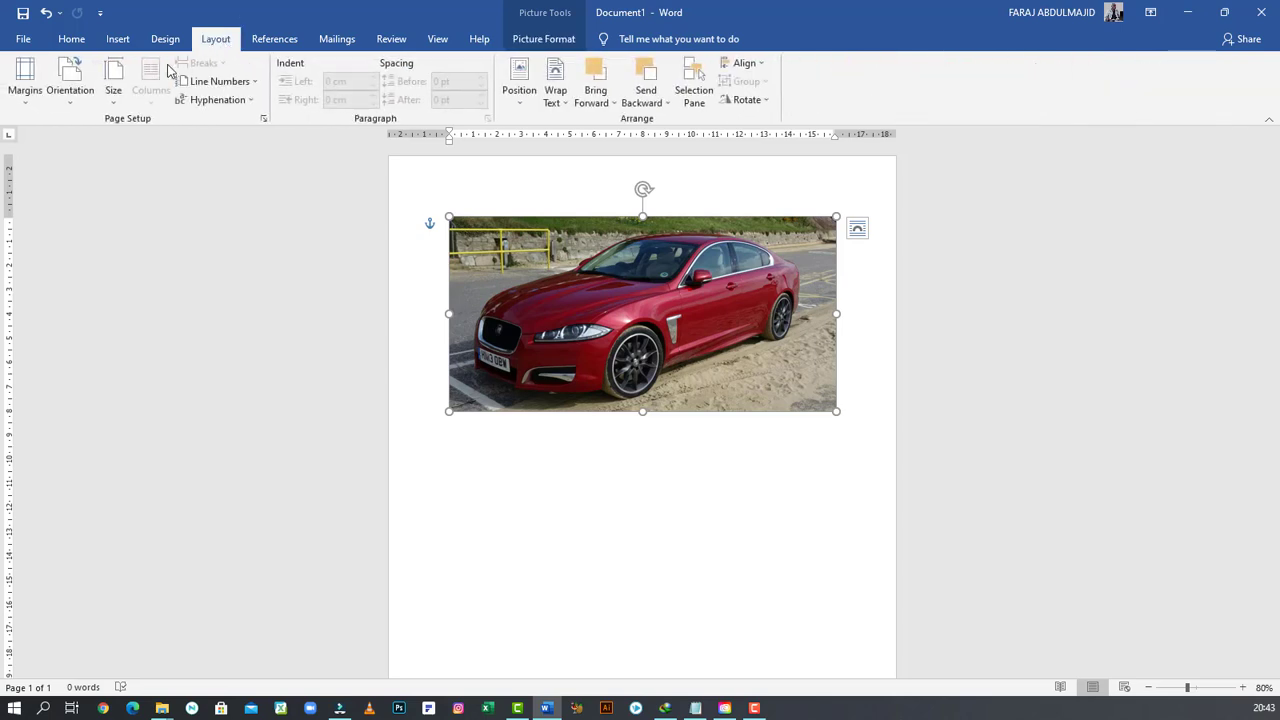
click(72, 90)
click(92, 168)
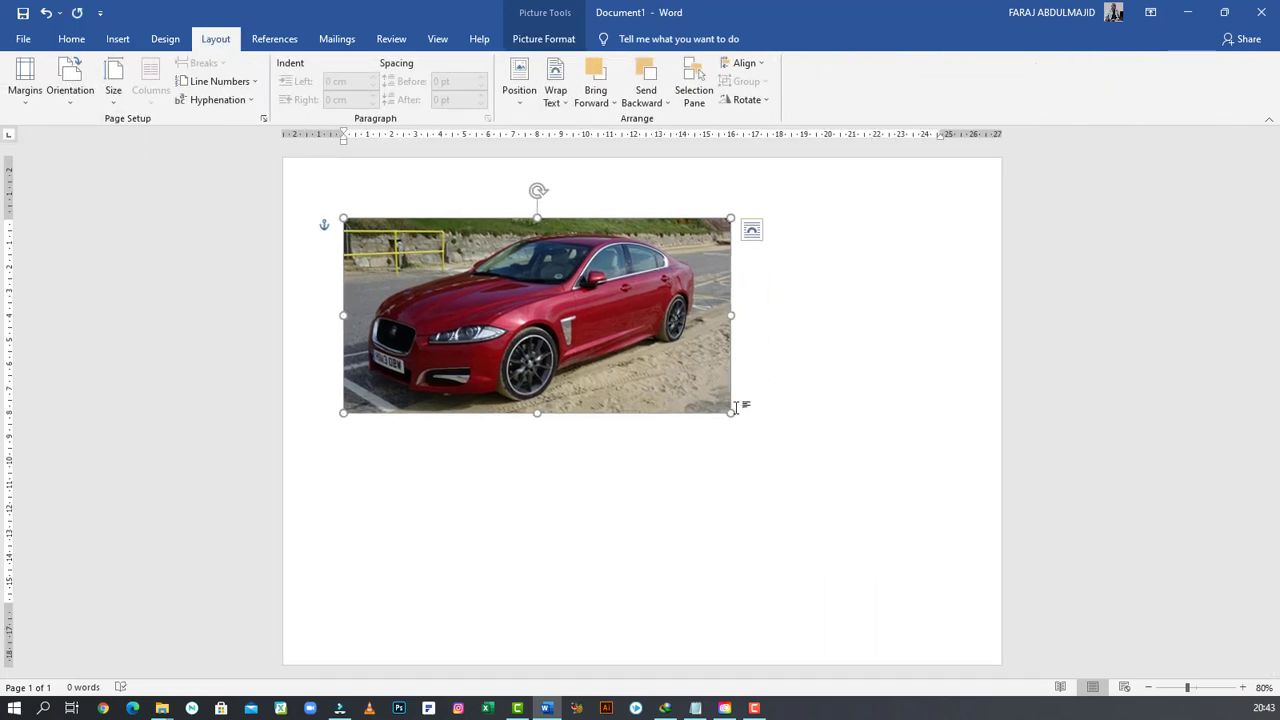
- Enlarge the picture and move it so it spans the full page width, about 29.8 × 15 cm
drag(731, 412, 918, 561)
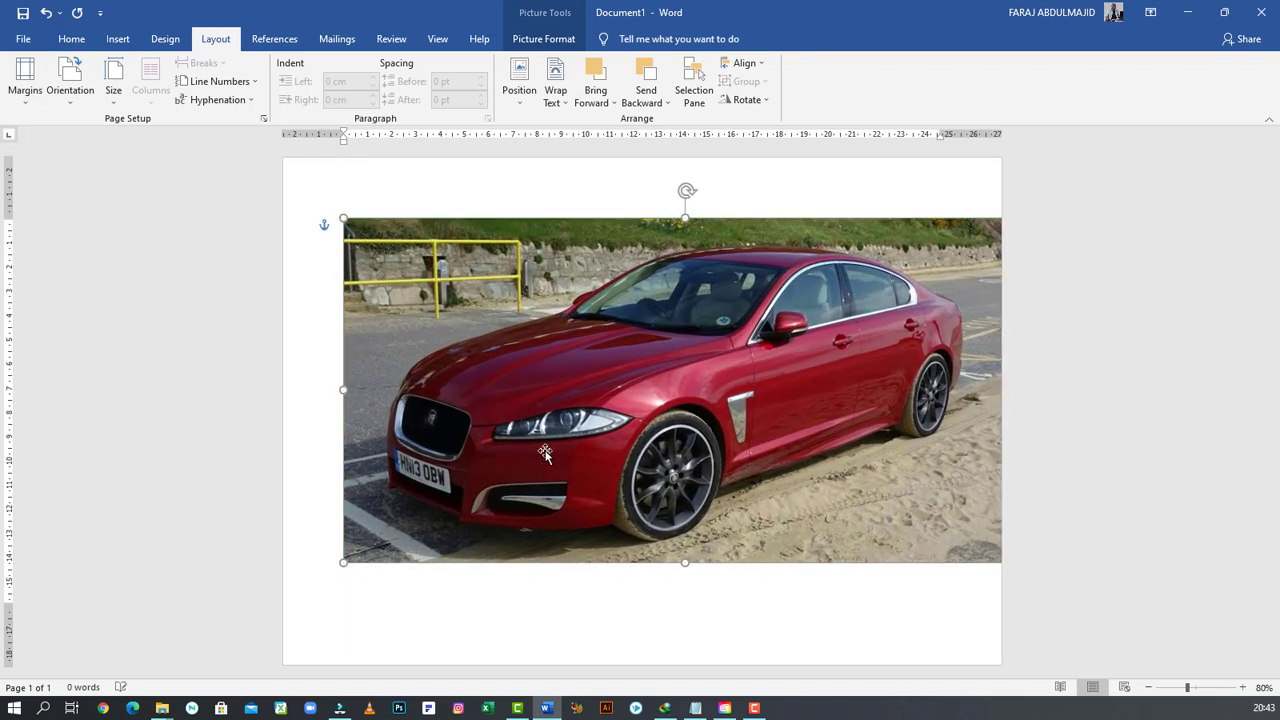
drag(526, 450, 465, 457)
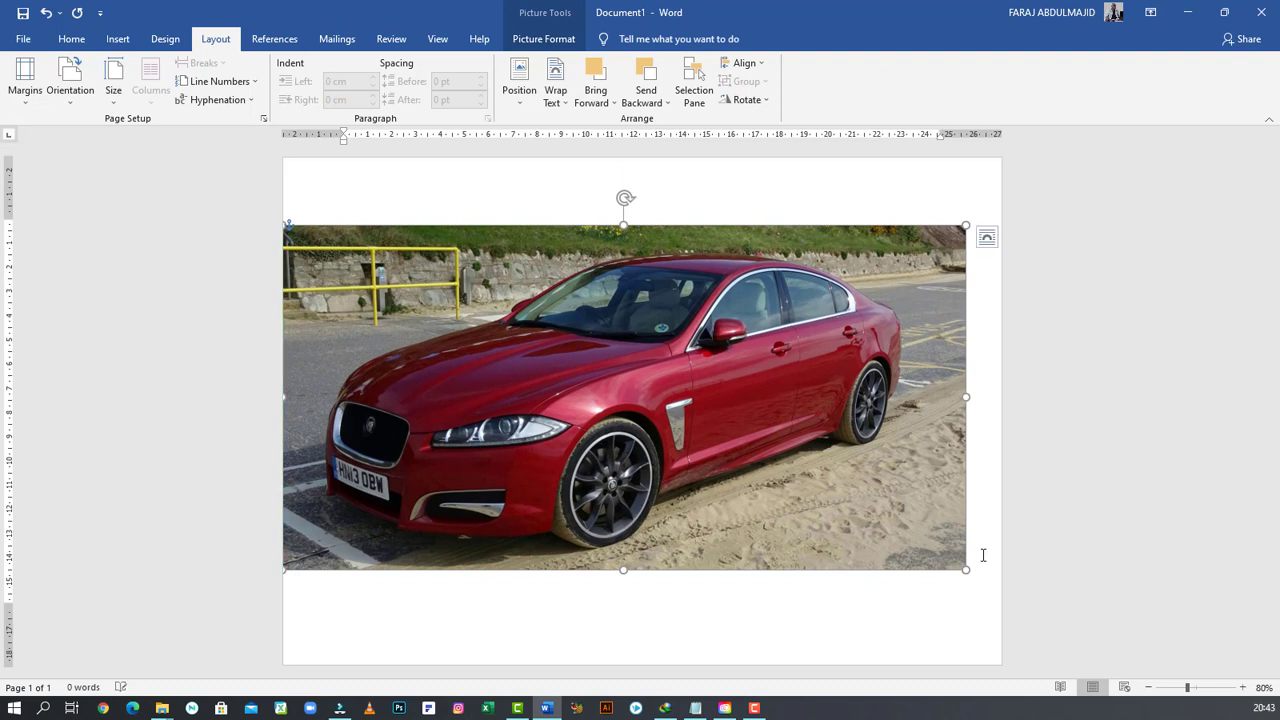
drag(966, 570, 992, 590)
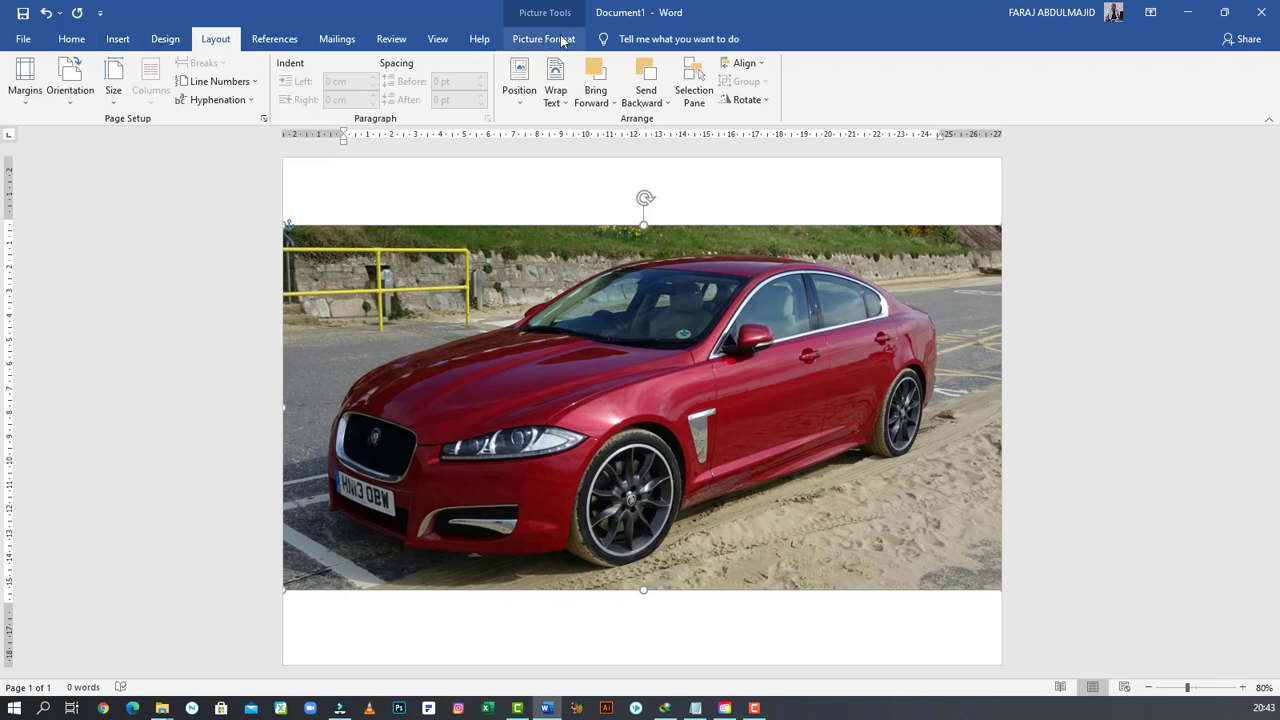
- Start Remove Background on the picture and stretch the selection box to cover the whole image
click(506, 190)
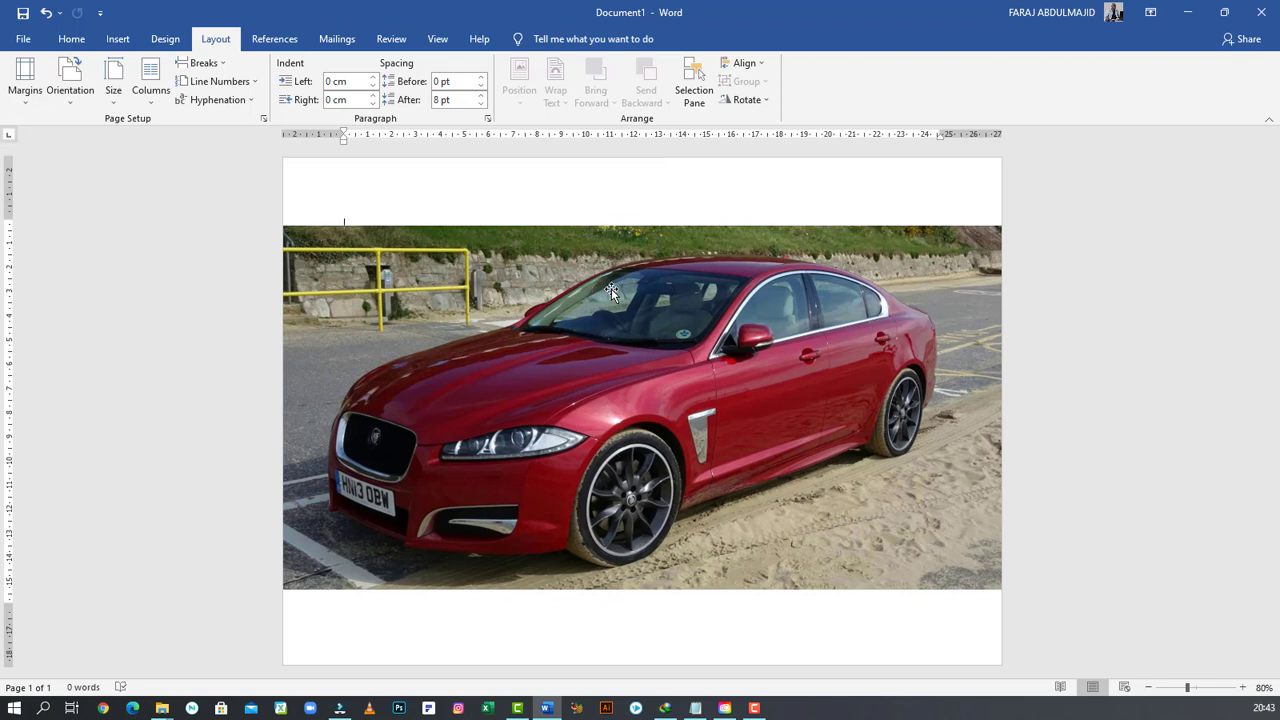
click(666, 318)
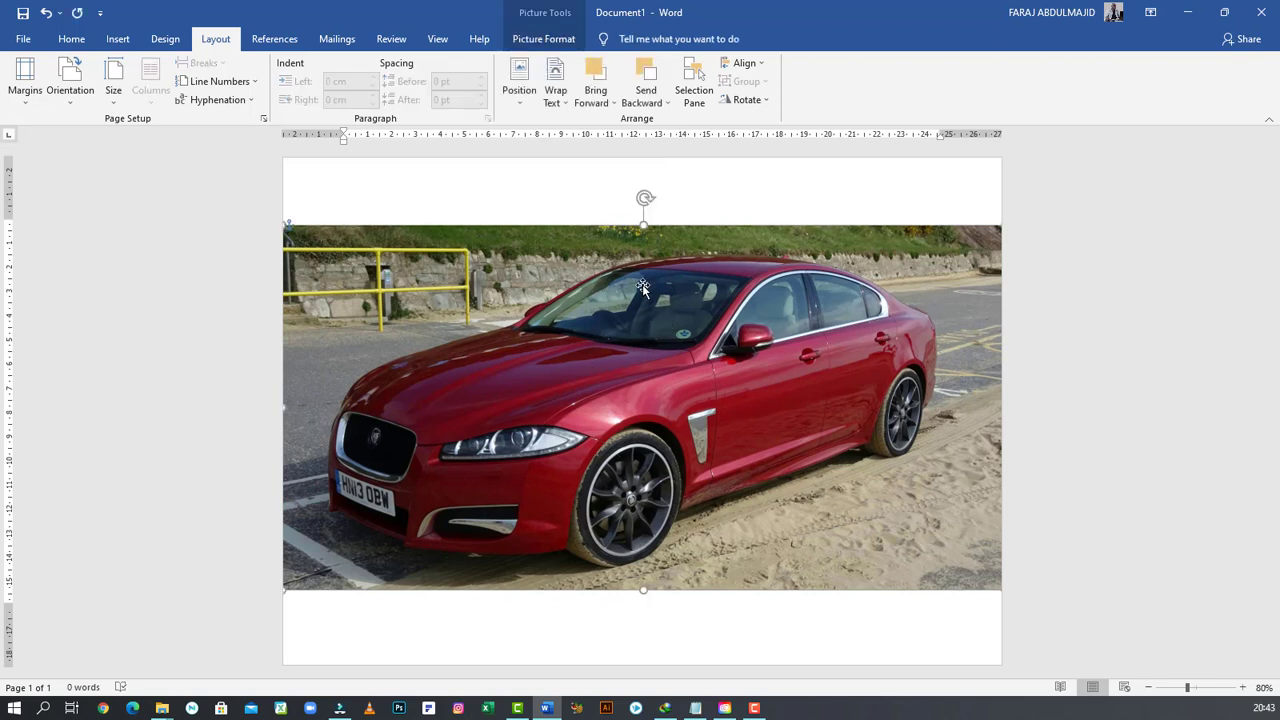
click(543, 39)
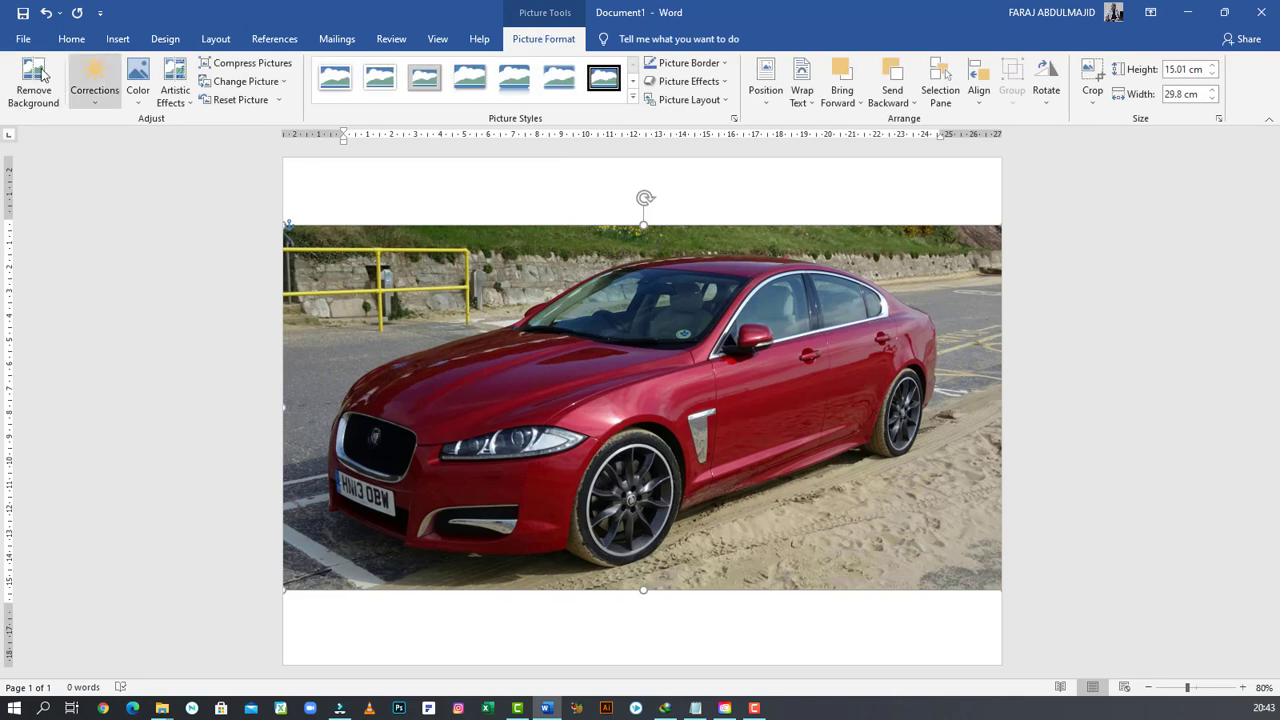
click(22, 88)
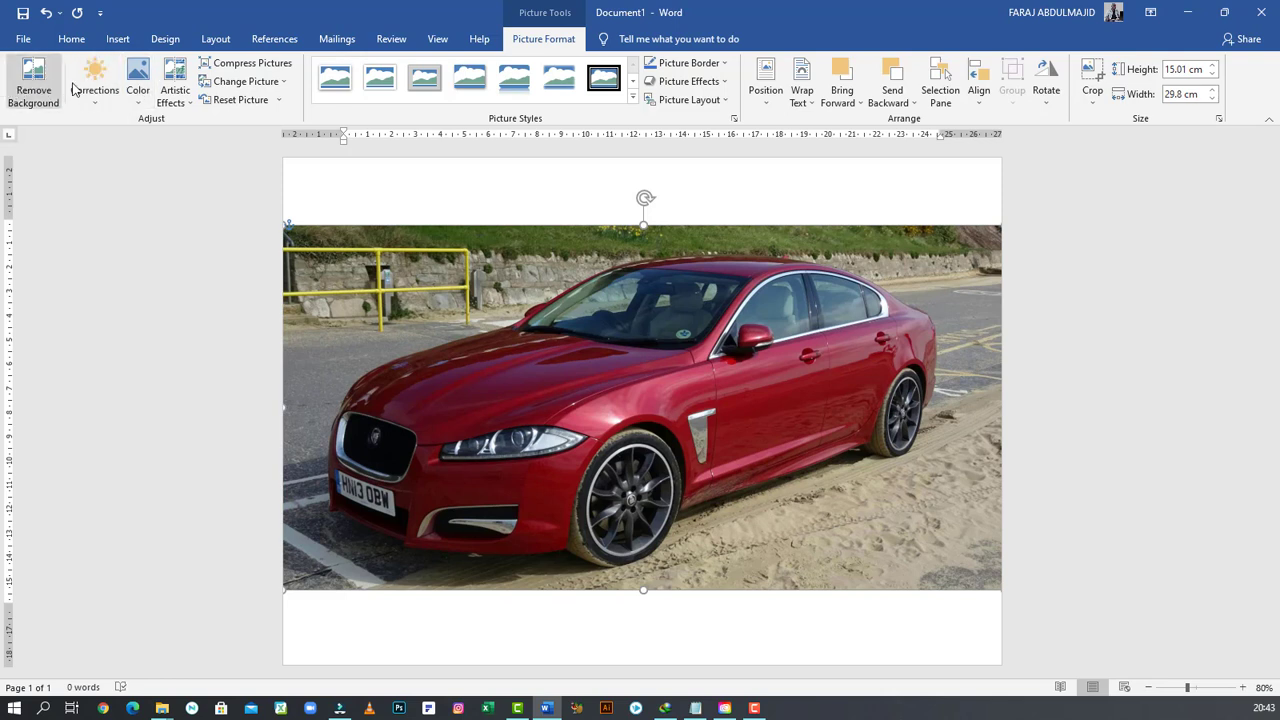
click(32, 86)
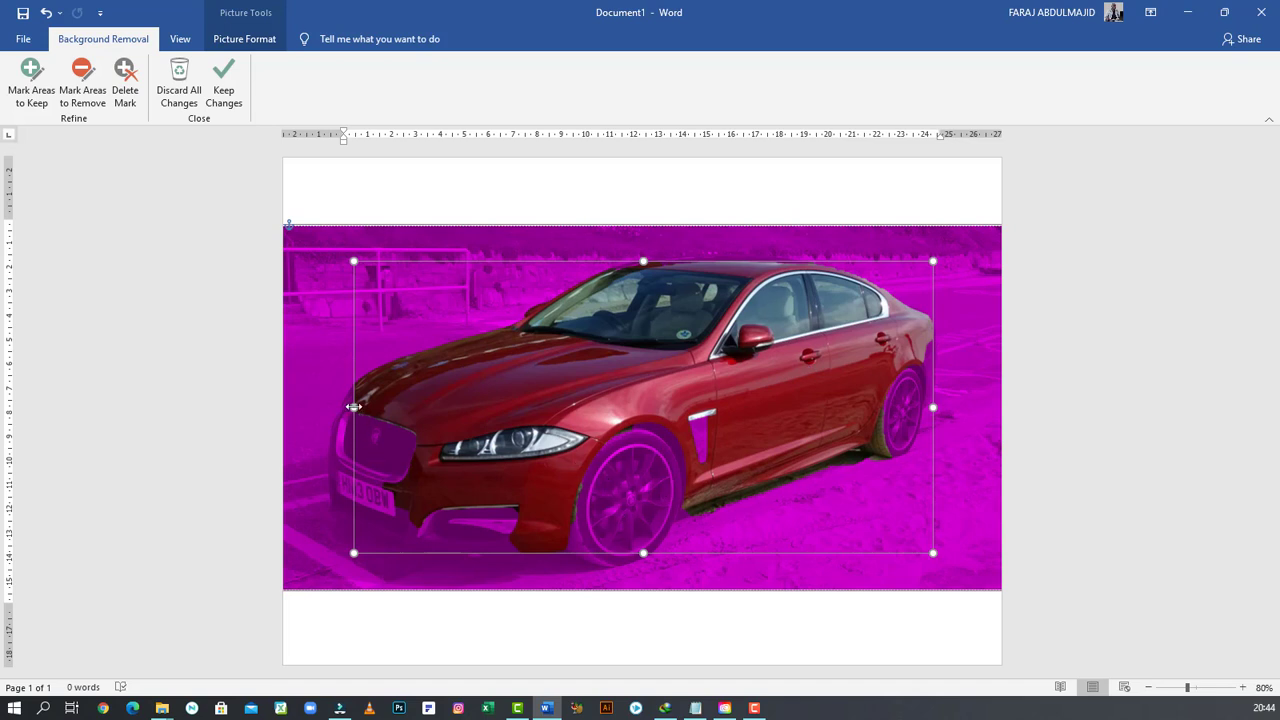
drag(353, 407, 283, 405)
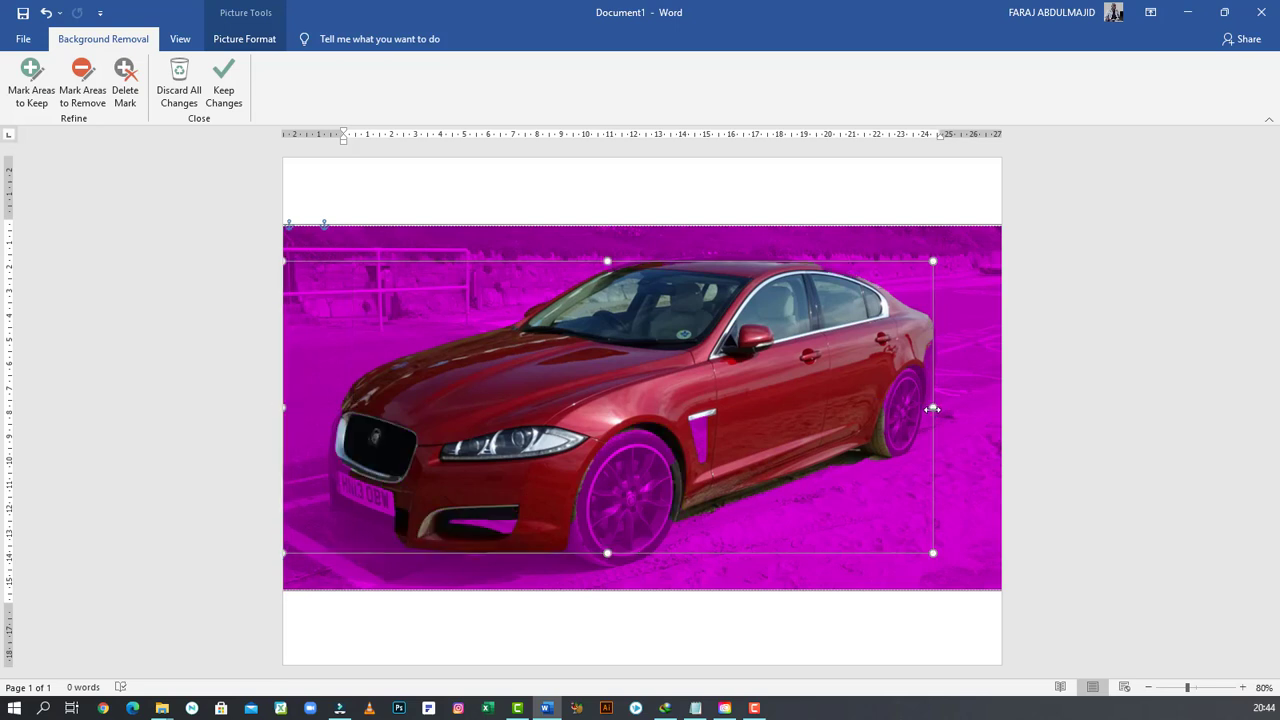
drag(933, 407, 1004, 408)
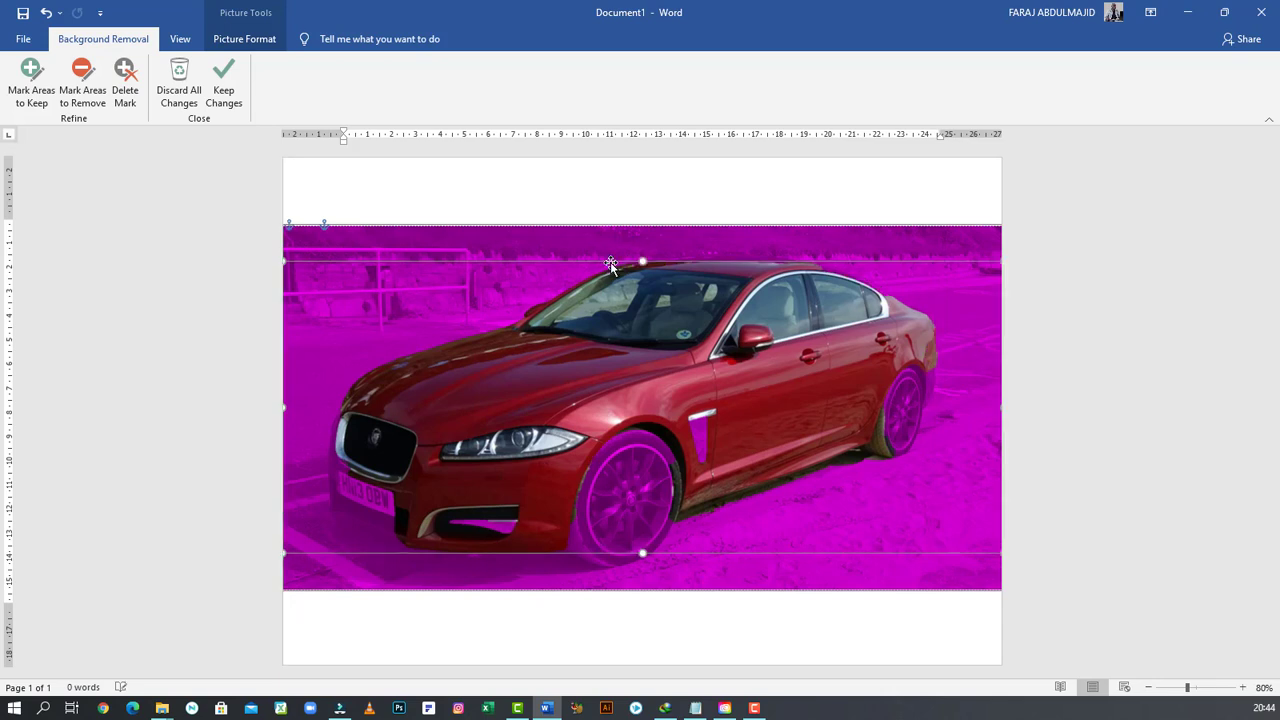
drag(643, 262, 647, 226)
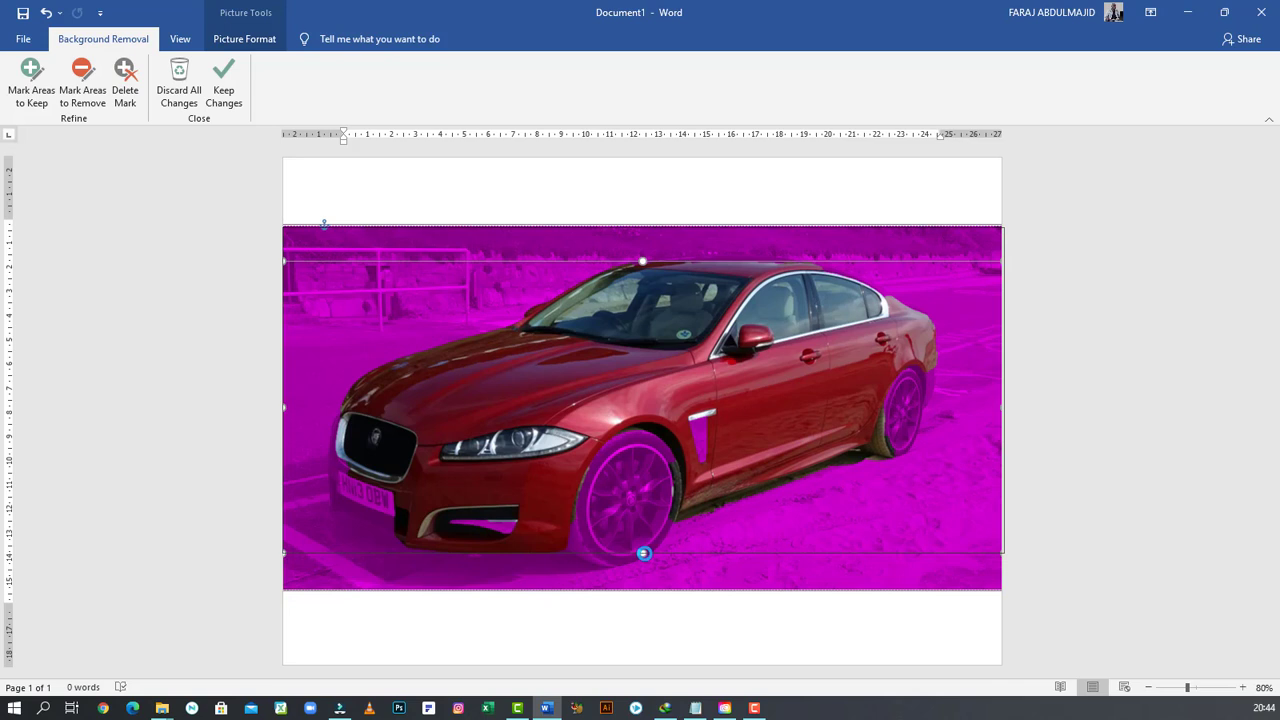
drag(643, 553, 645, 592)
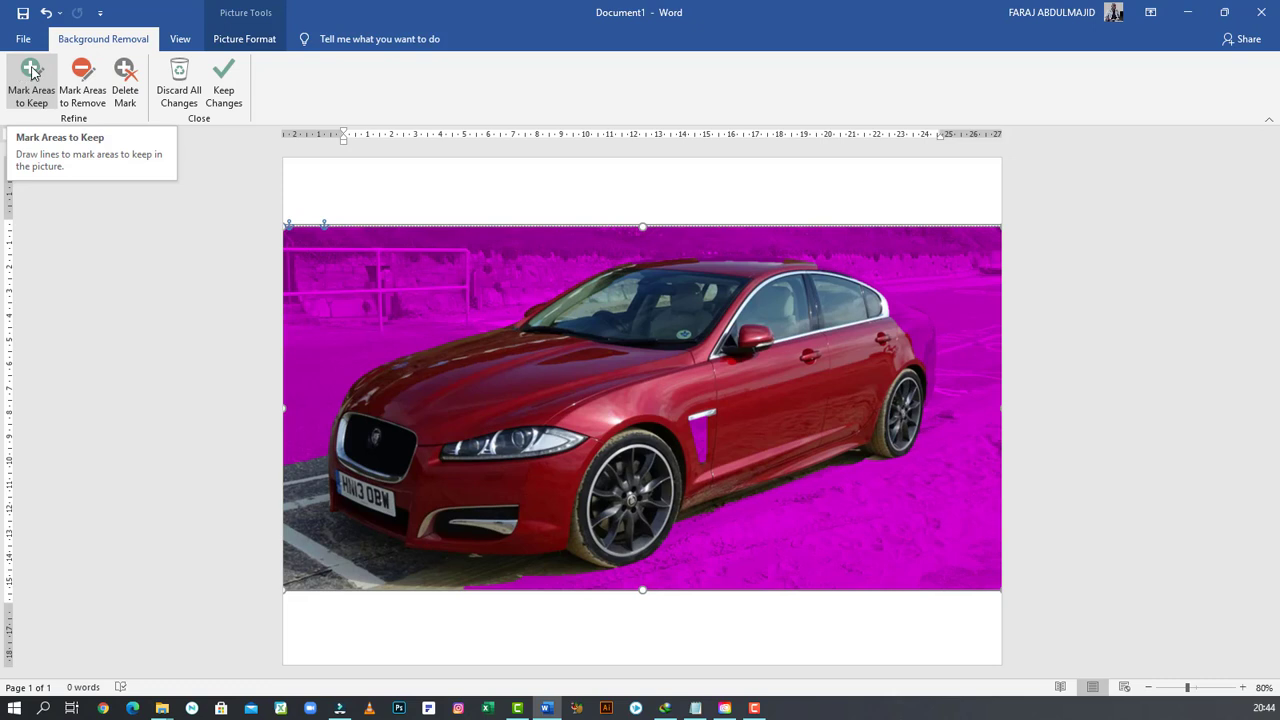
- Mark the car's side trim, rear edge and roof line as areas to keep
click(95, 104)
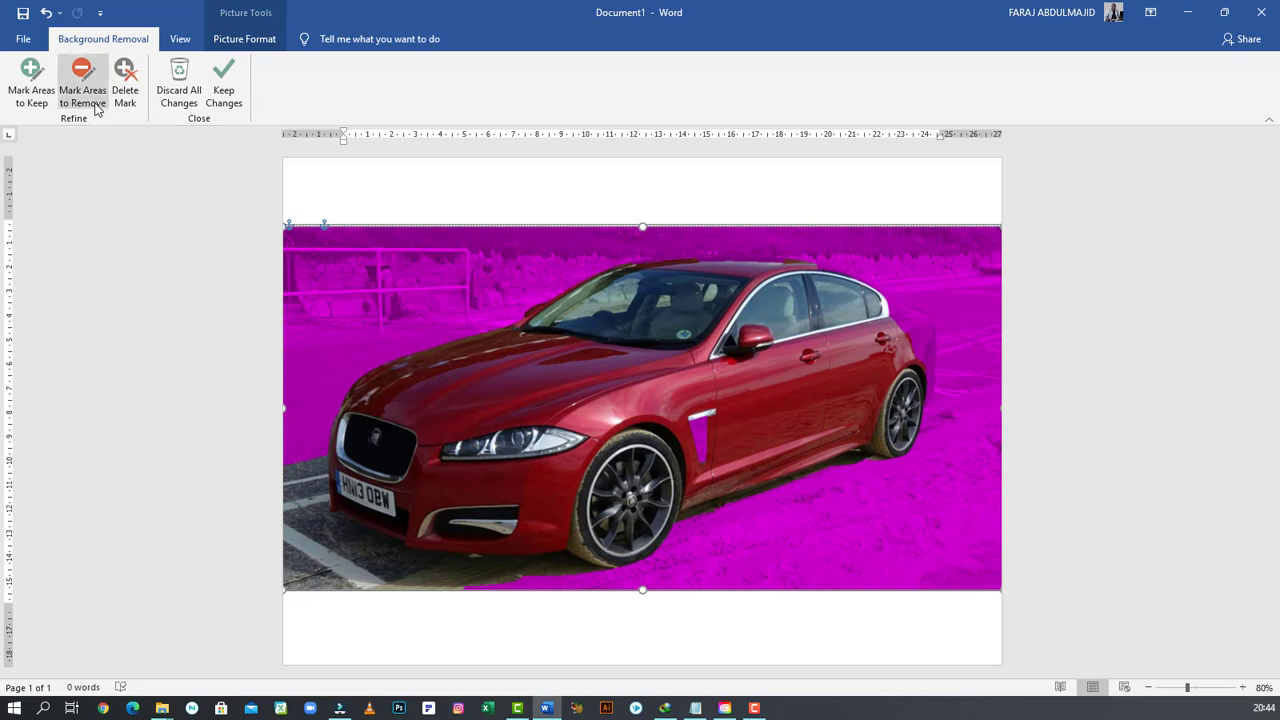
click(129, 89)
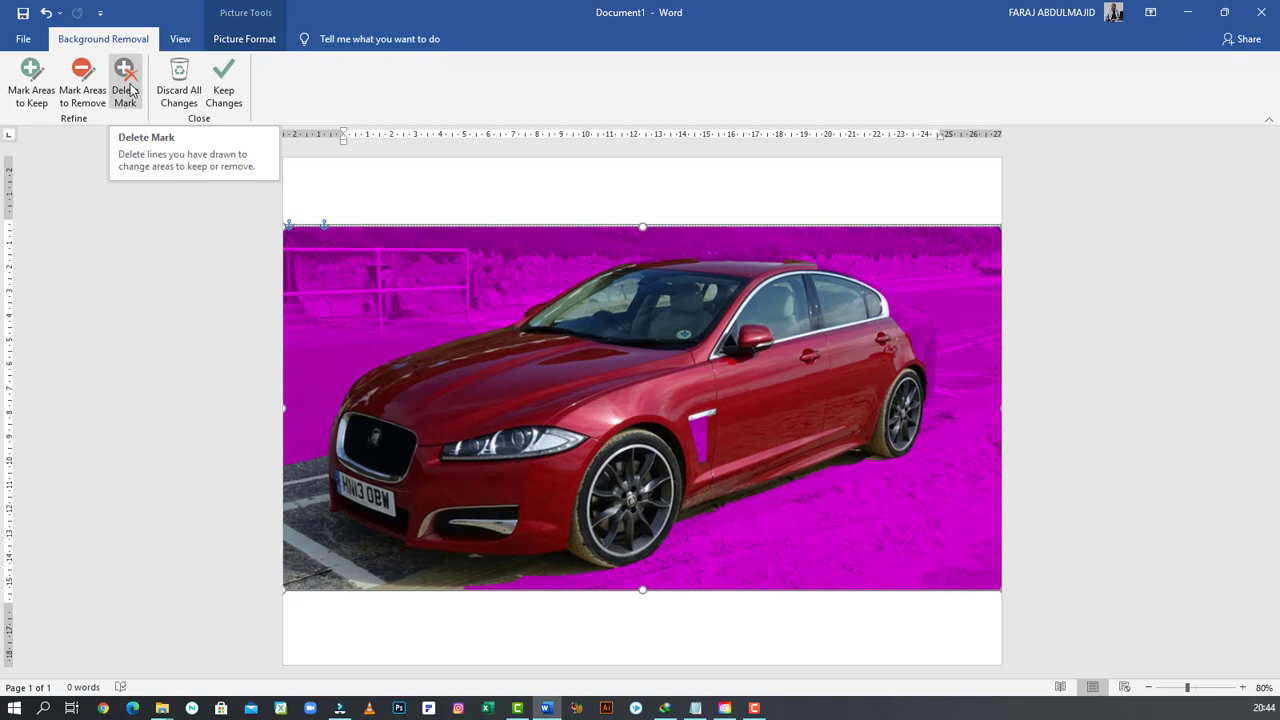
click(40, 90)
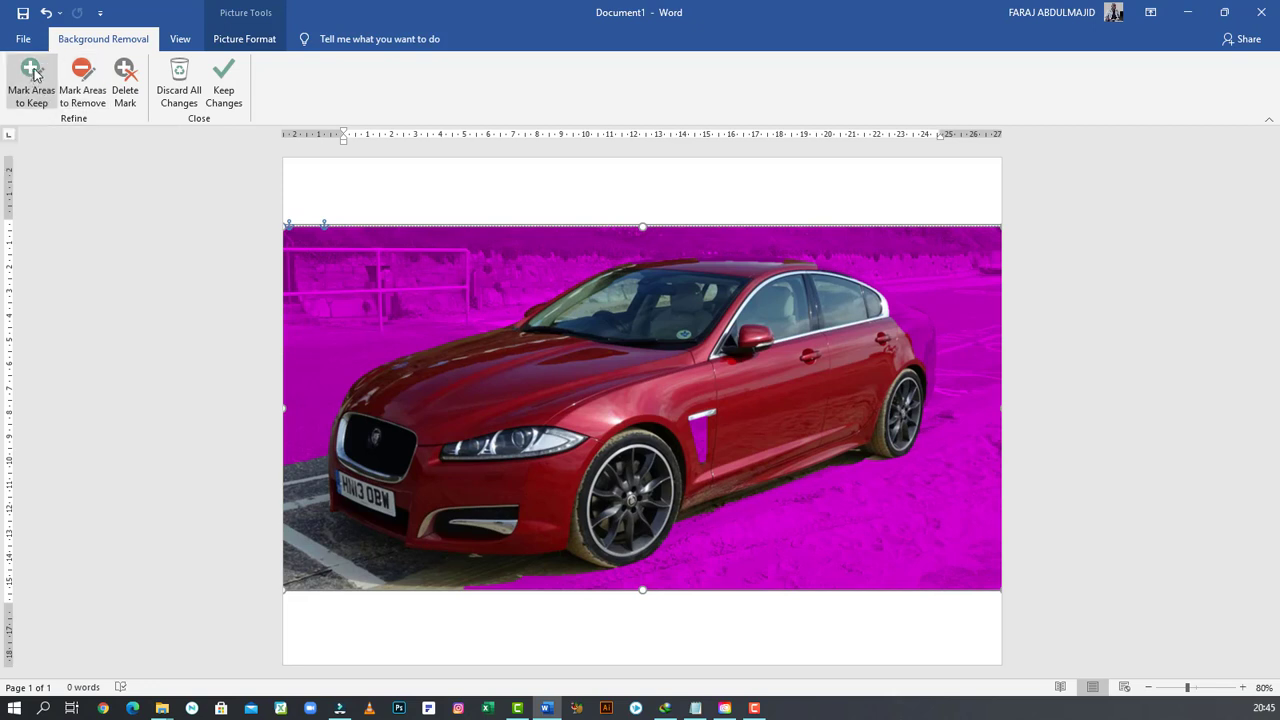
click(30, 74)
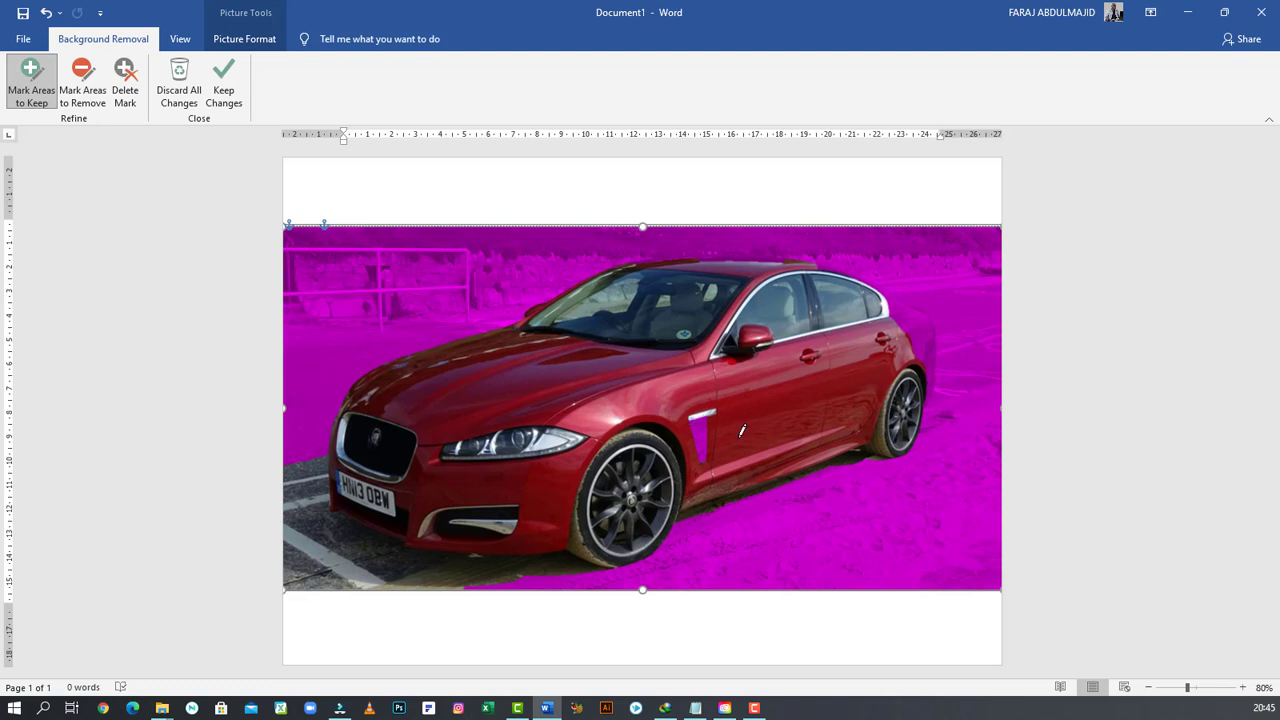
drag(691, 418, 713, 455)
drag(888, 297, 928, 349)
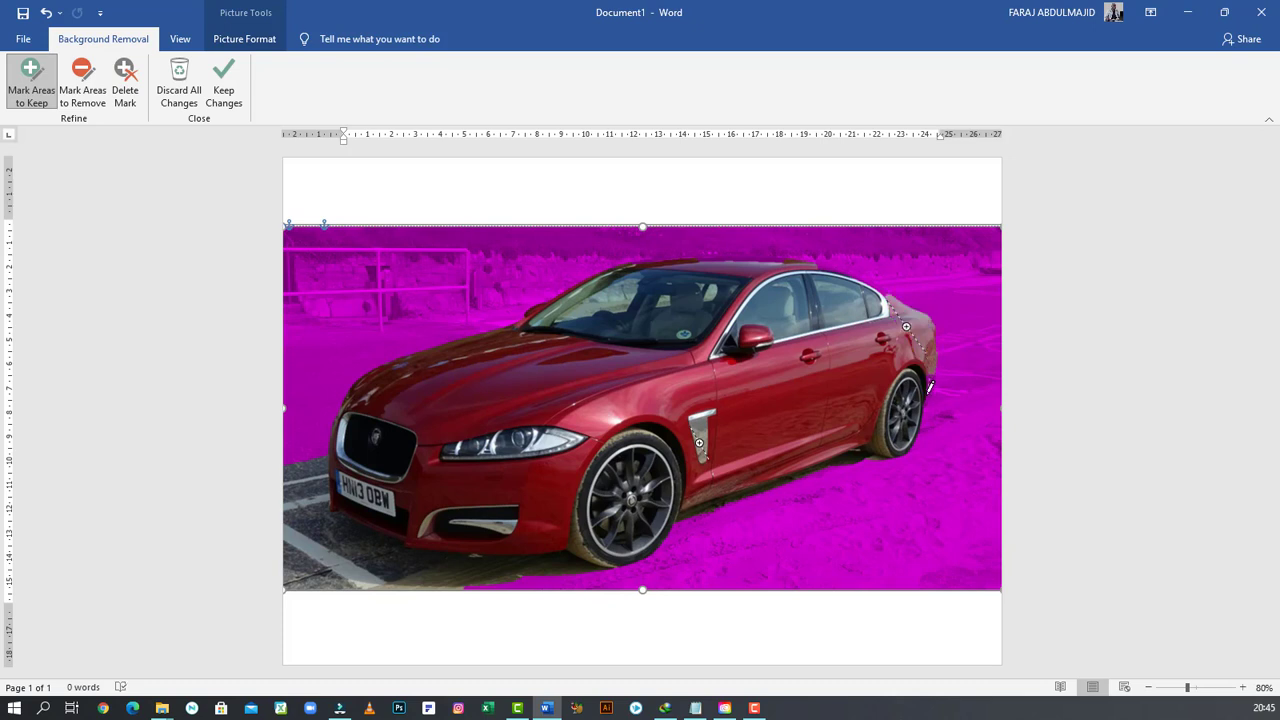
drag(929, 389, 929, 391)
drag(843, 262, 884, 290)
drag(786, 255, 705, 256)
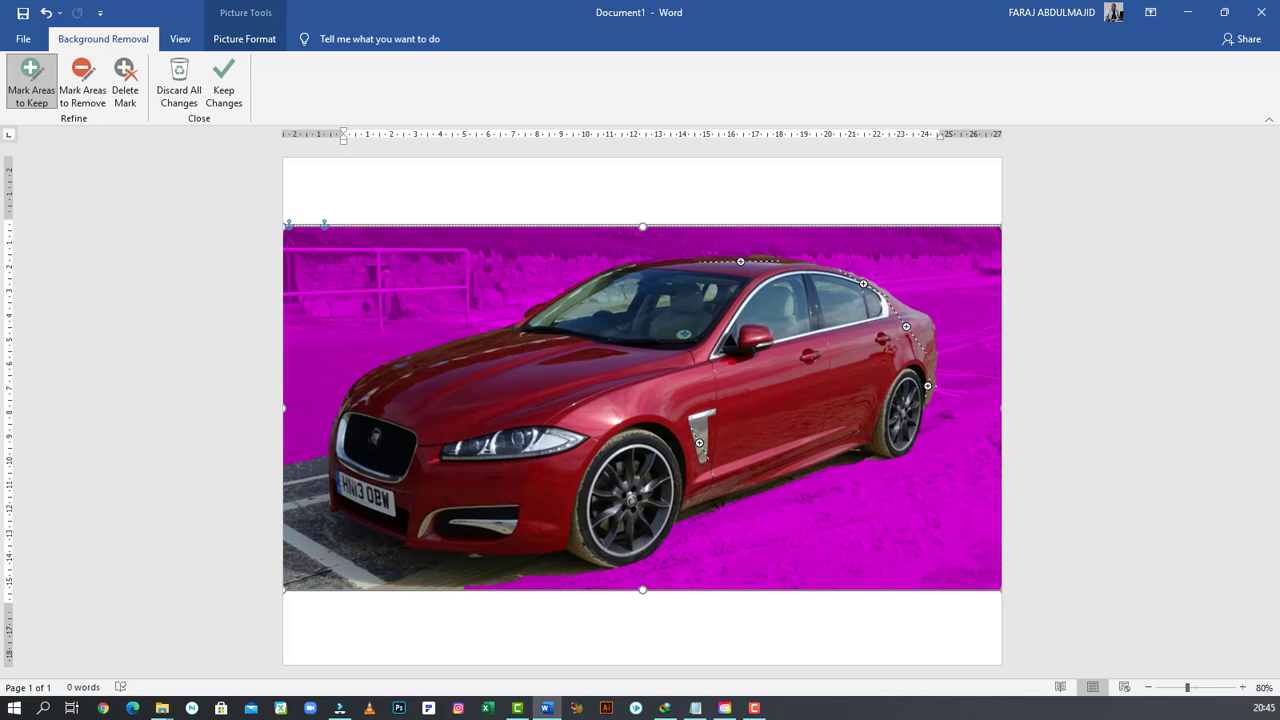
- Mark the pavement along the lower left, beneath the front bumper and behind the rear wheel as areas to remove
click(86, 80)
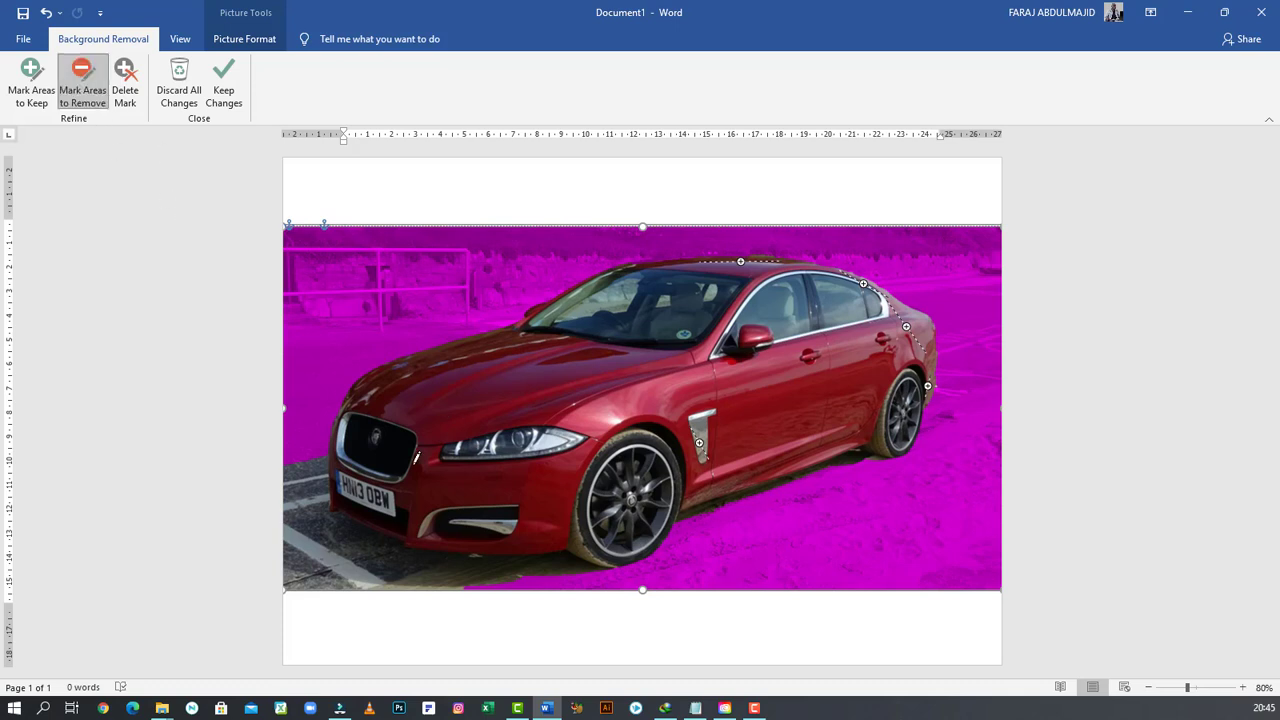
drag(298, 456, 291, 594)
mouse_move(323, 521)
mouse_down()
mouse_move(391, 576)
mouse_move(376, 558)
mouse_move(493, 578)
mouse_move(537, 562)
mouse_up()
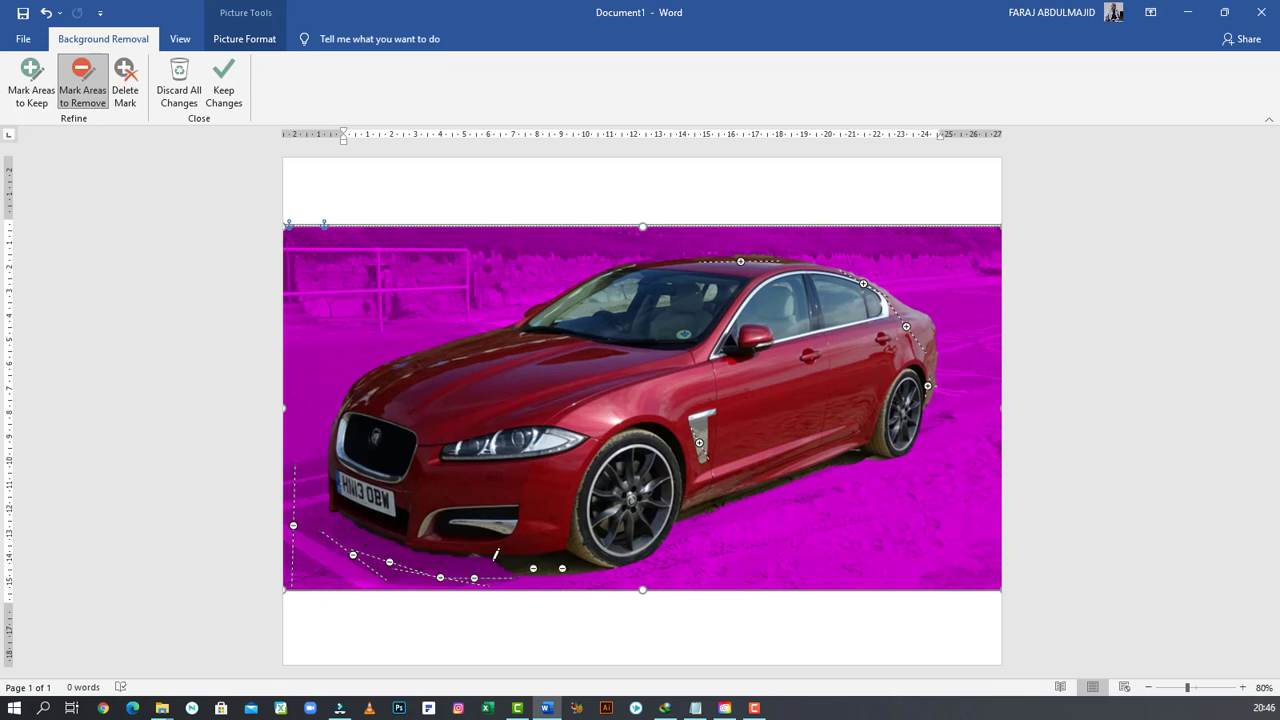
drag(518, 565, 610, 584)
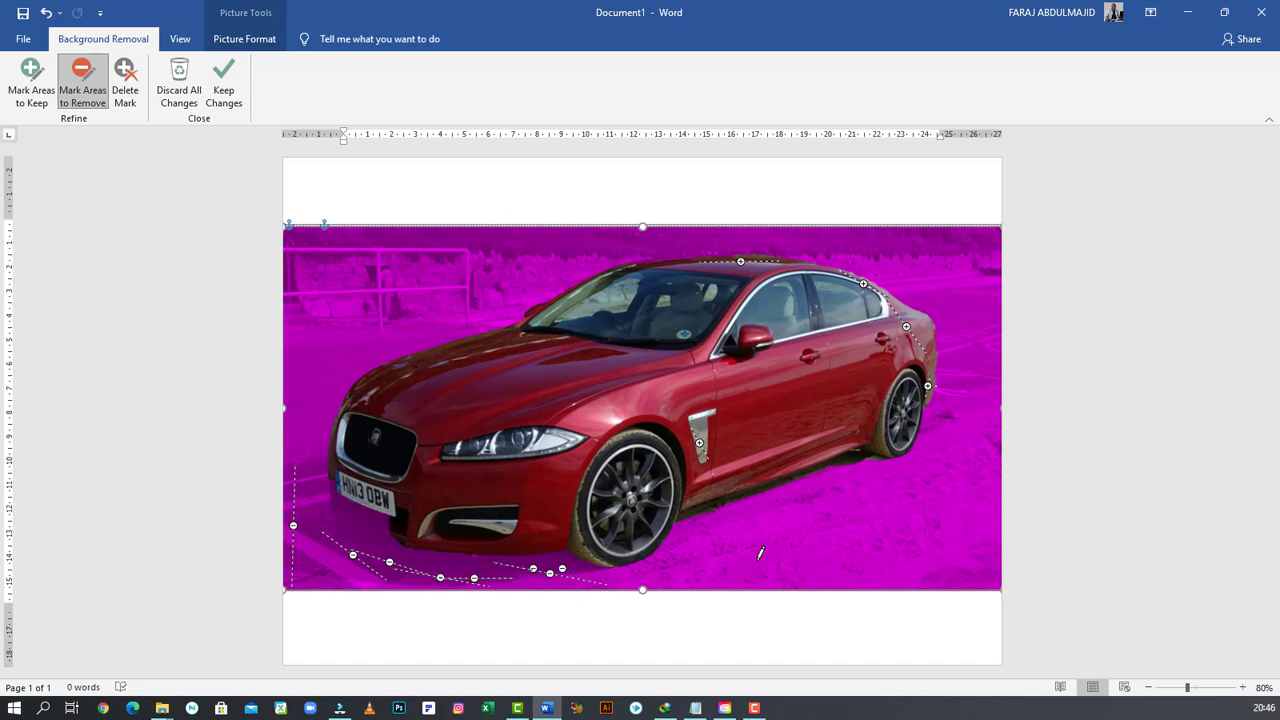
drag(841, 465, 858, 469)
- Mark the number plate's edge as an area to keep, then apply the background removal changes
click(31, 80)
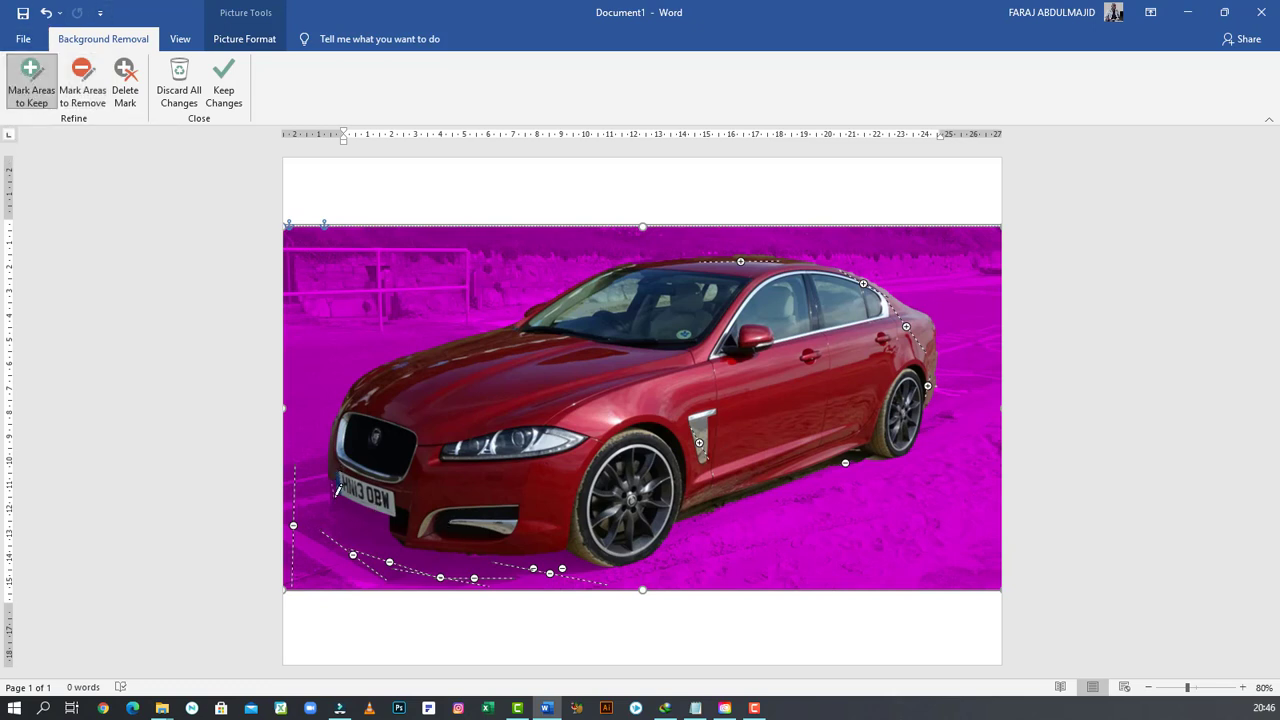
click(334, 491)
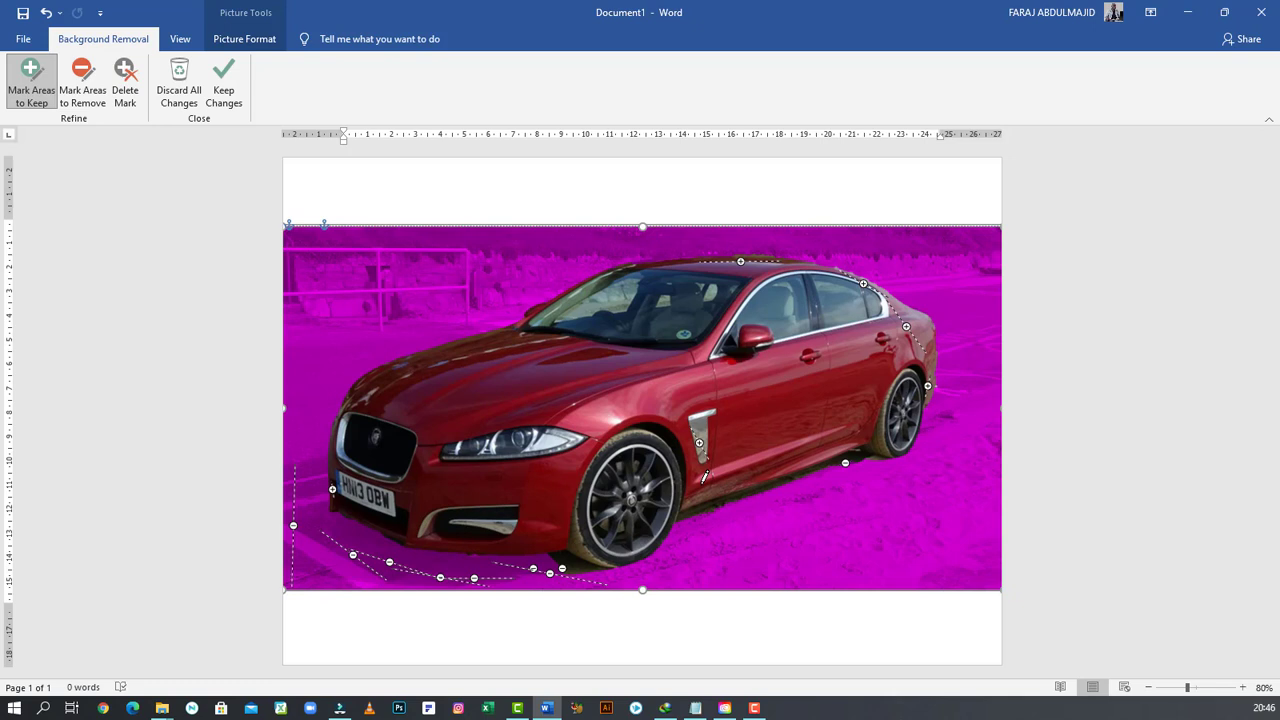
click(224, 82)
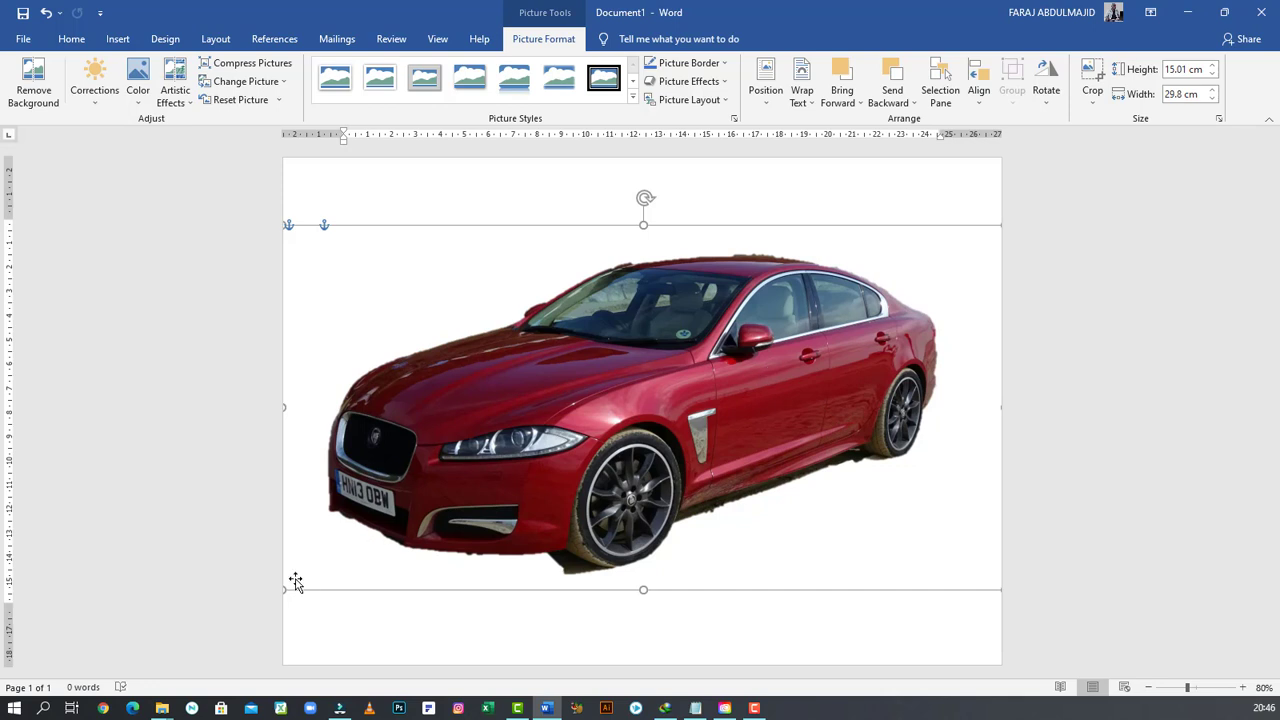
- Shrink the picture to about 18.08 × 9.1 cm and move it toward the centre of the page
drag(287, 589, 566, 446)
drag(767, 348, 614, 400)
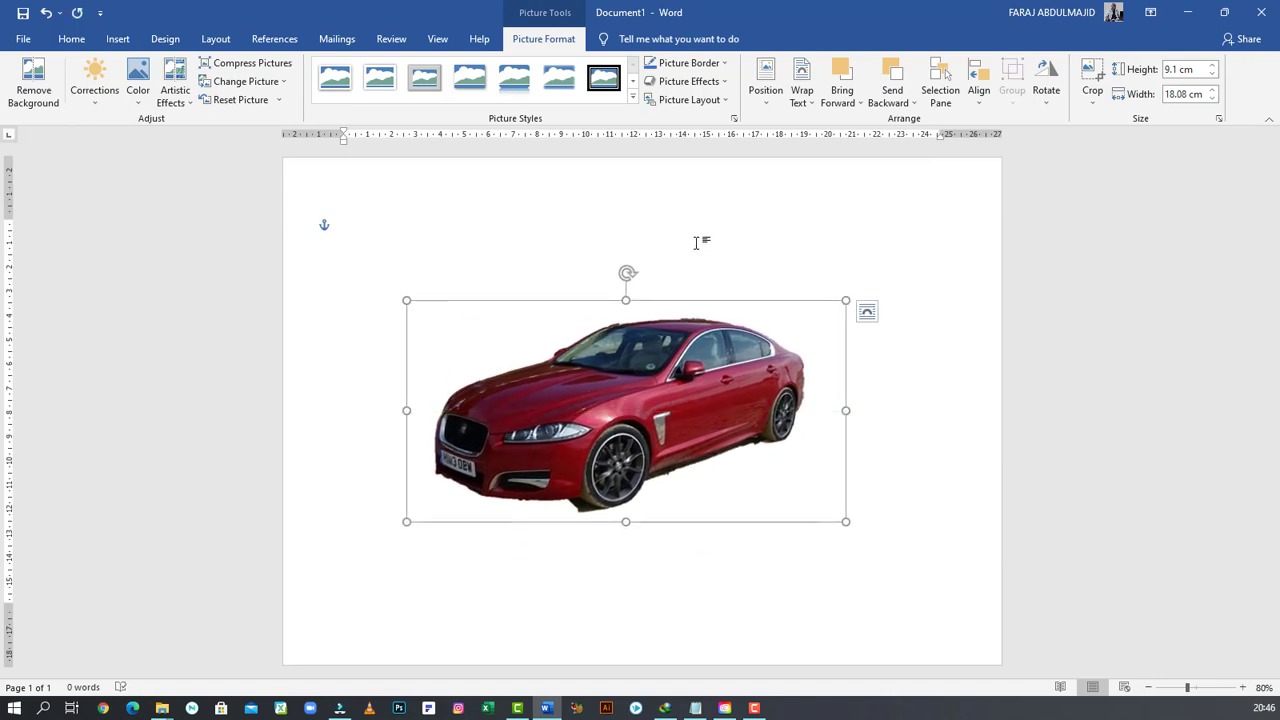